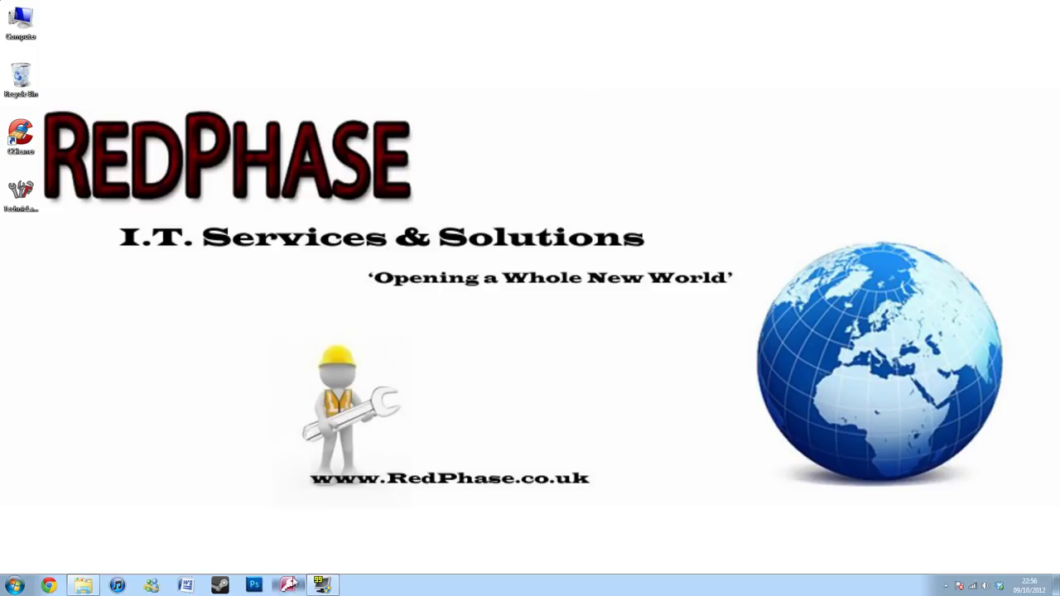
Open the Database1 database in Microsoft Access and create a new blank table
right_click(287, 585)
click(257, 516)
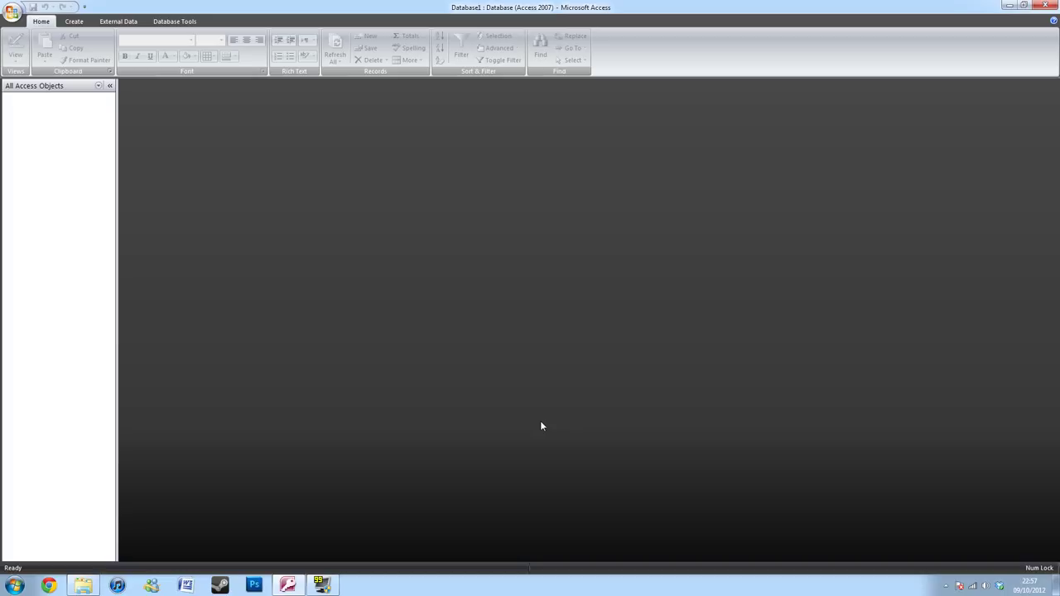
click(74, 21)
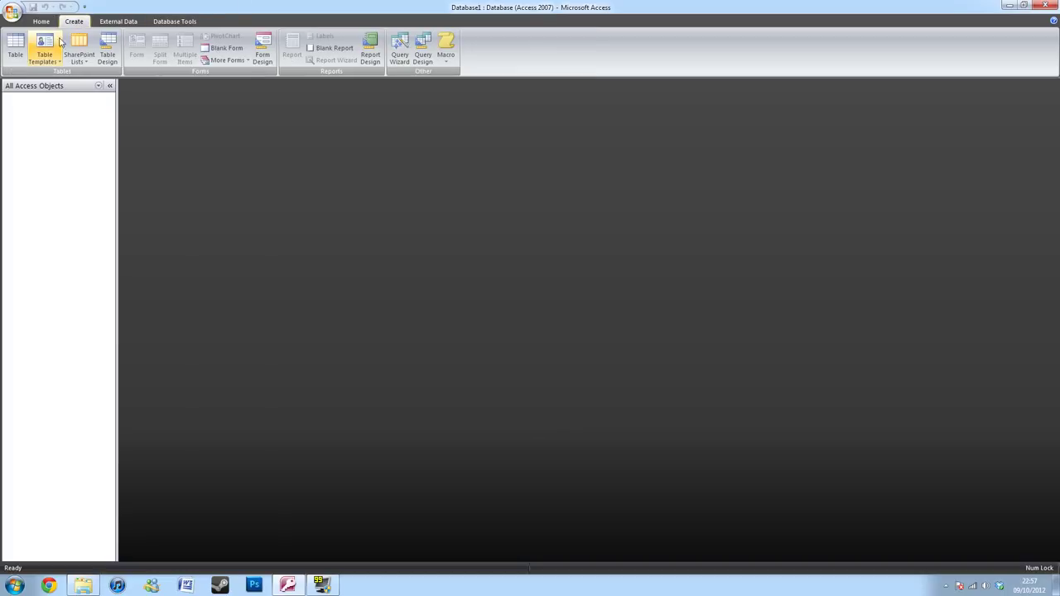
click(15, 46)
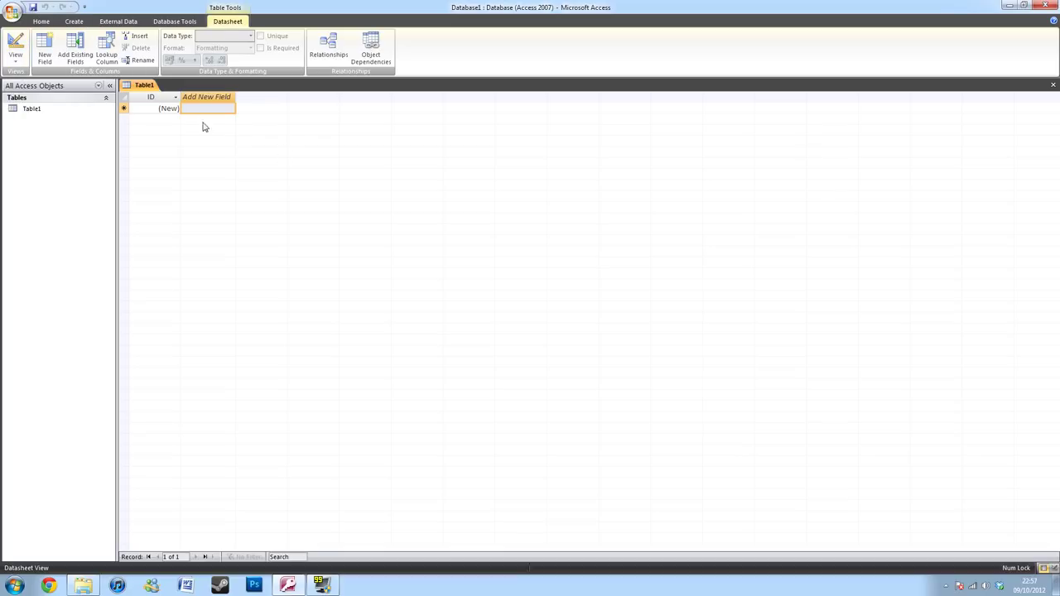
Save the new table under the name Deliveries
right_click(147, 88)
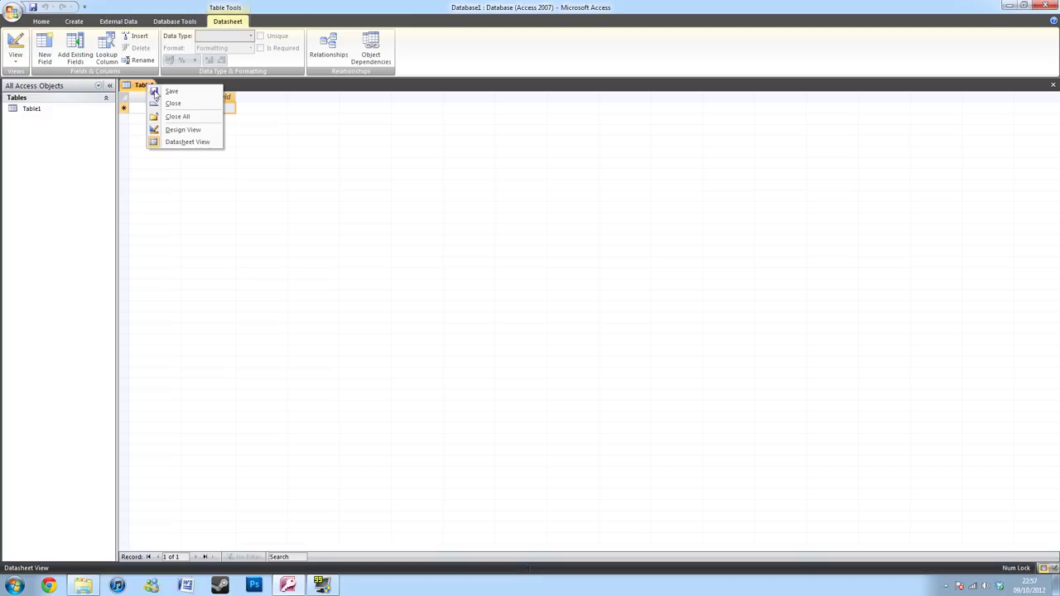
click(171, 91)
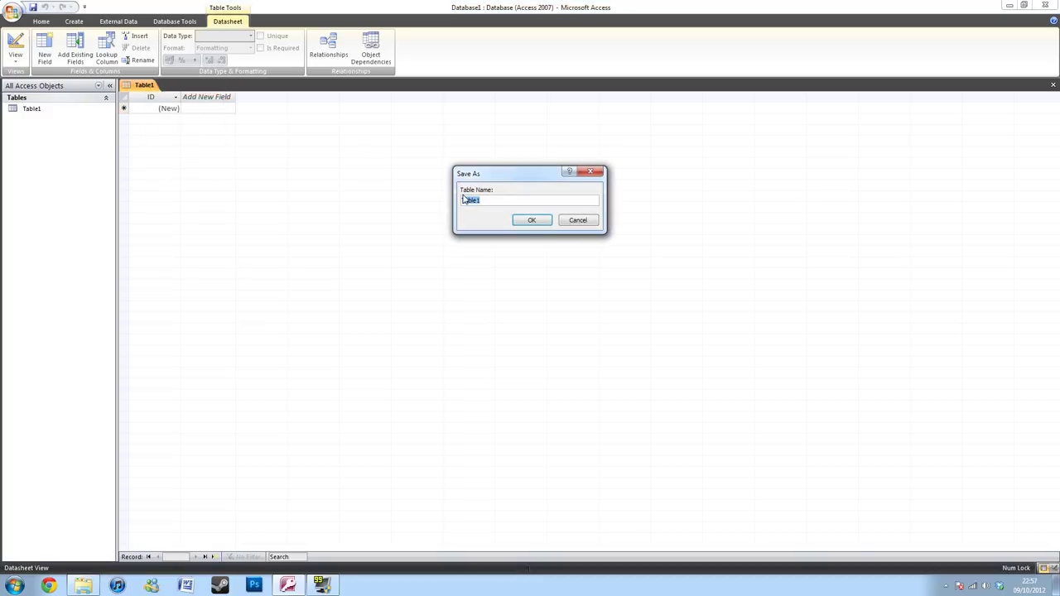
key(BackSpace)
text(Deliveries)
key(Return)
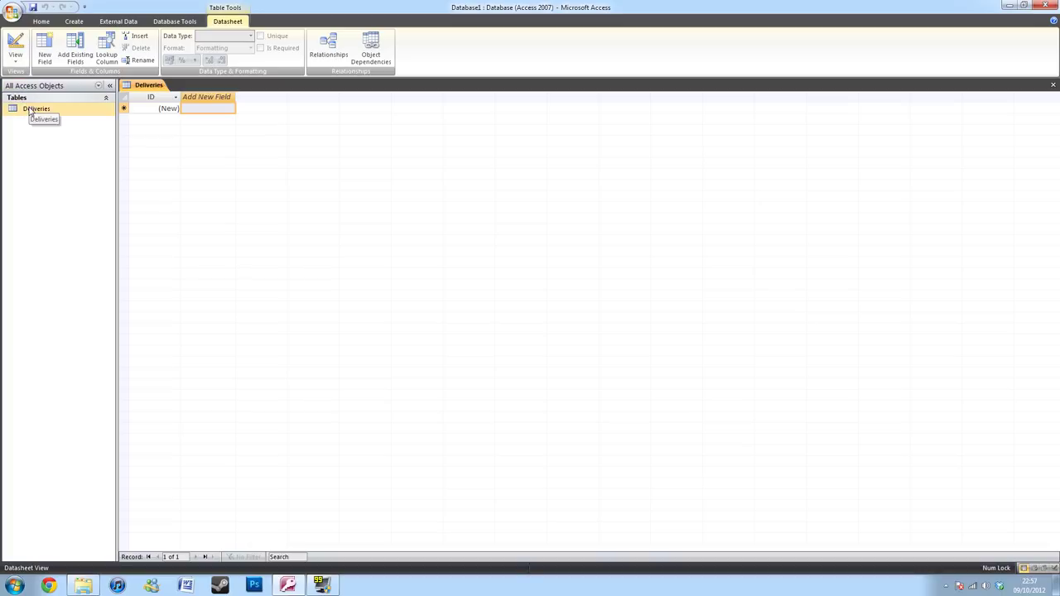
In the Deliveries table's Design View, add a Delivery Date field below ID with the Date/Time data type
click(17, 62)
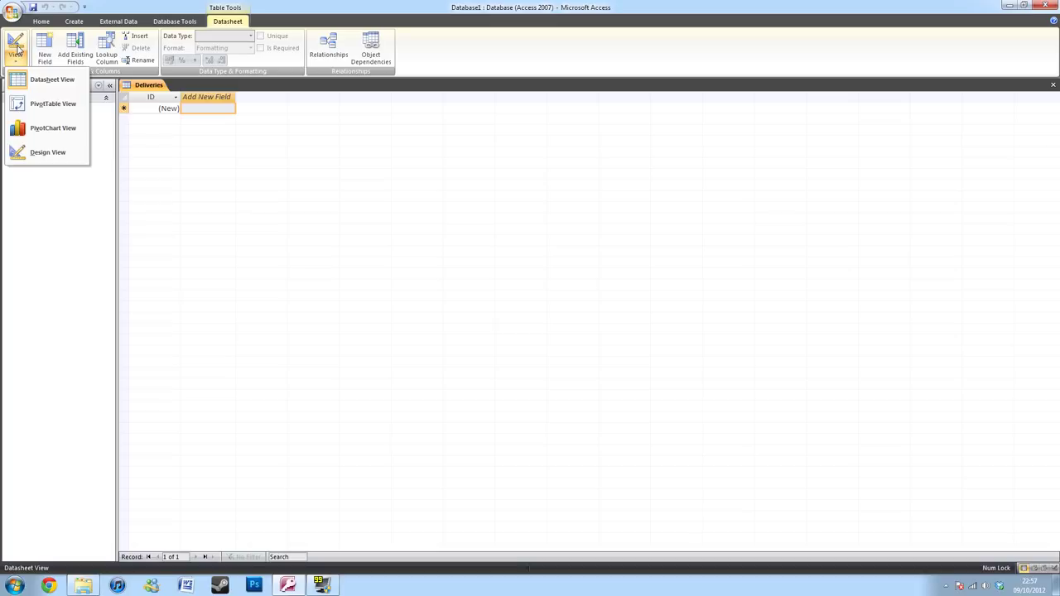
click(46, 155)
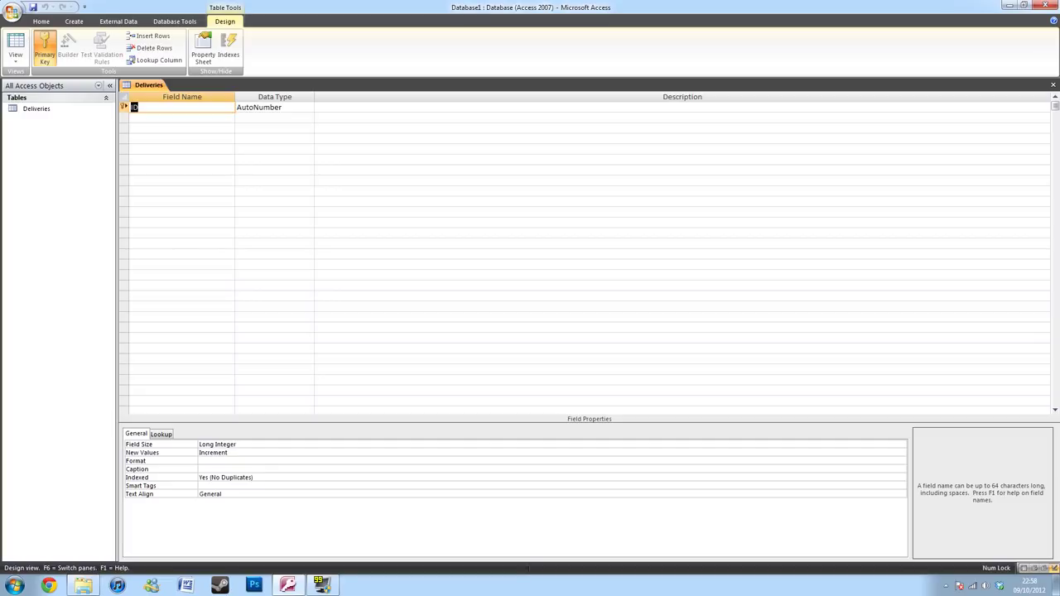
click(182, 117)
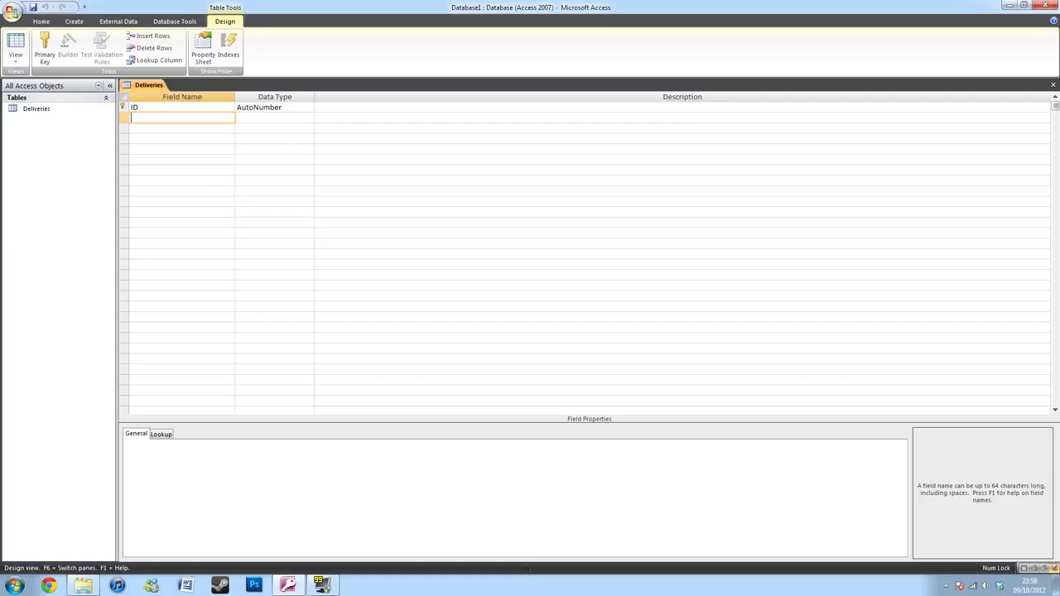
text(Delivery Date)
key(Tab)
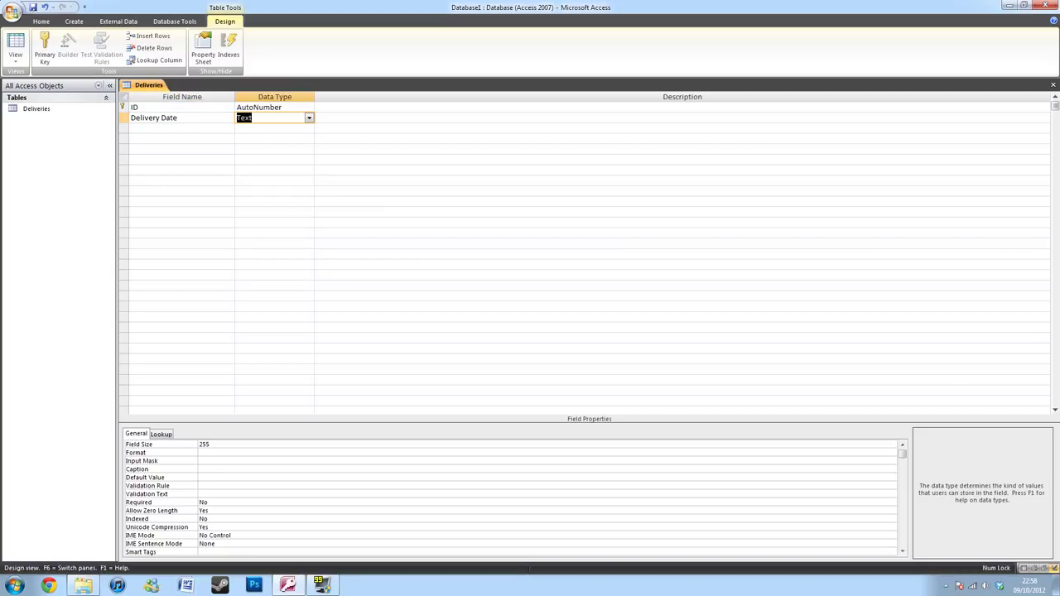
click(309, 118)
click(284, 161)
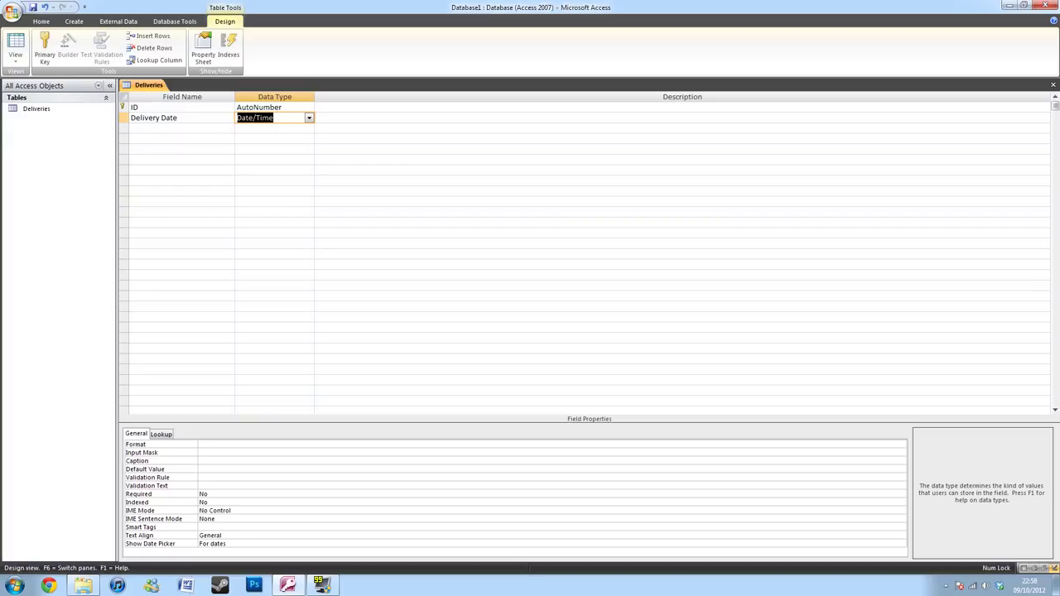
Make the Delivery Date field required by setting its Required property to Yes
click(181, 495)
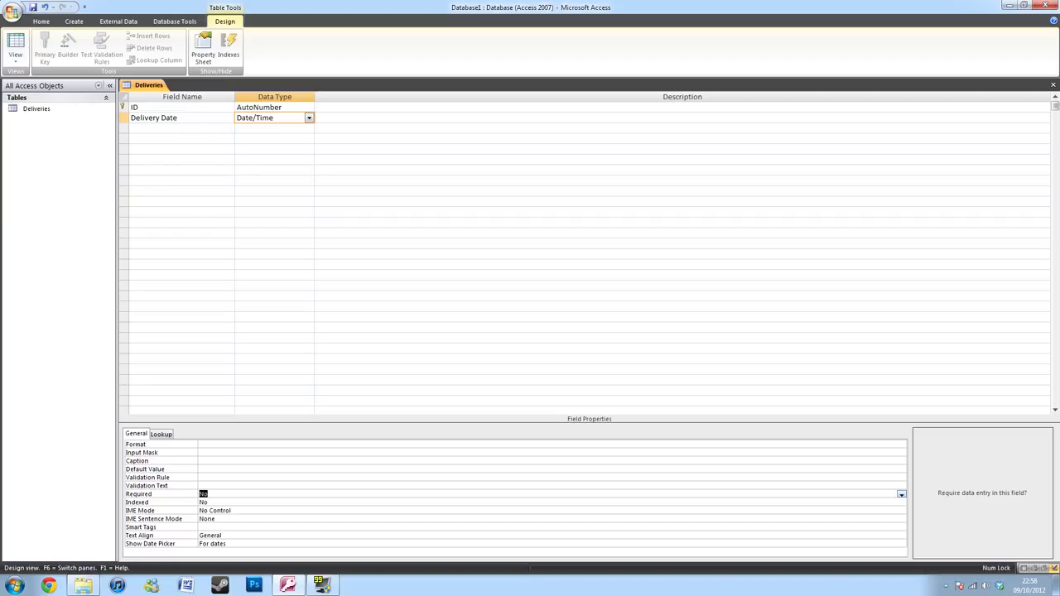
text(yes)
key(Return)
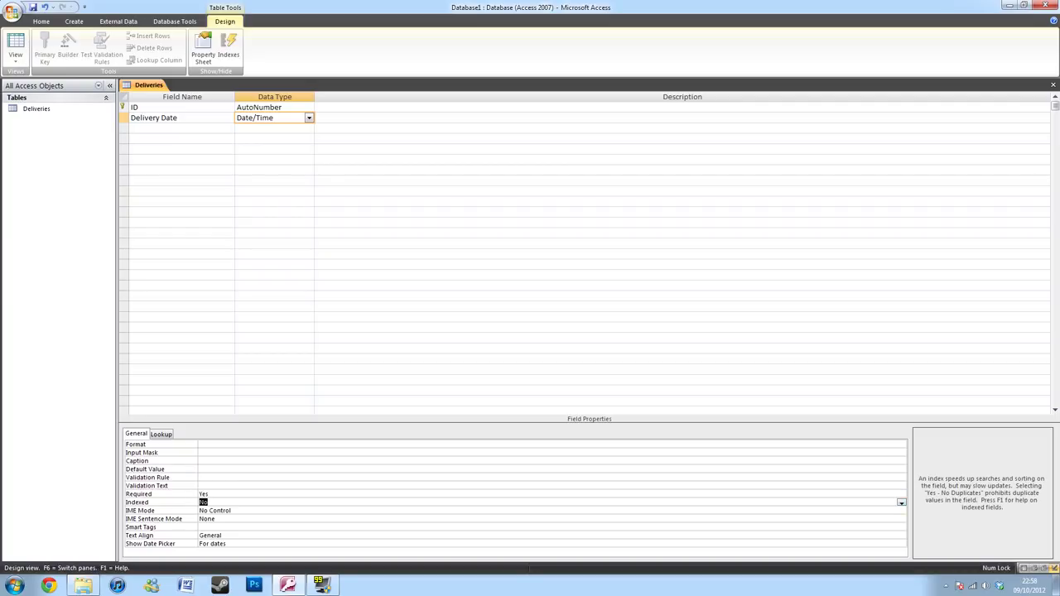
Apply the Short Date input mask to the Delivery Date field with the Input Mask Wizard, saving the table when asked
click(171, 454)
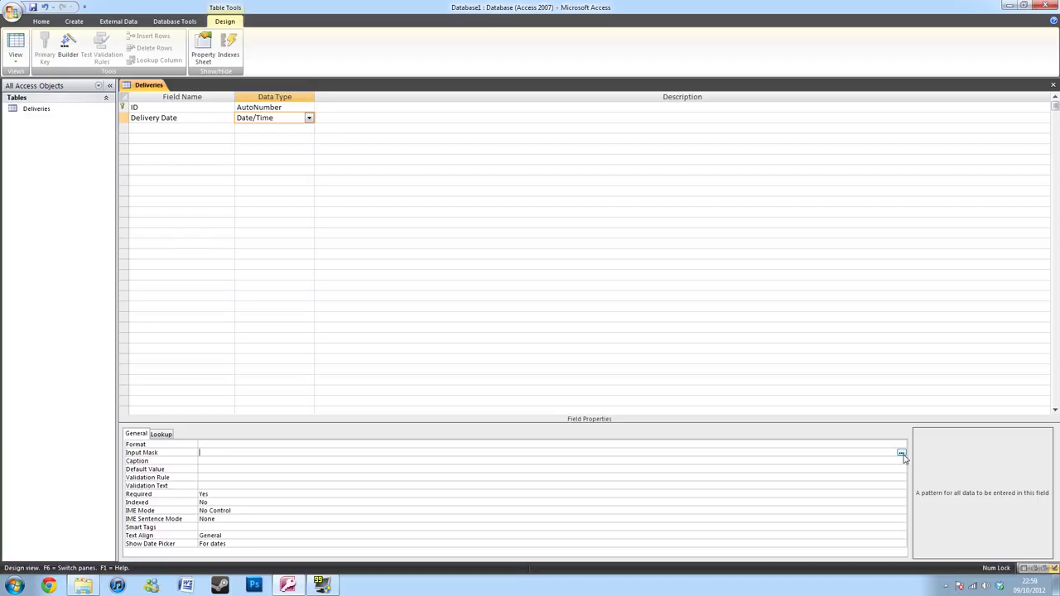
click(901, 454)
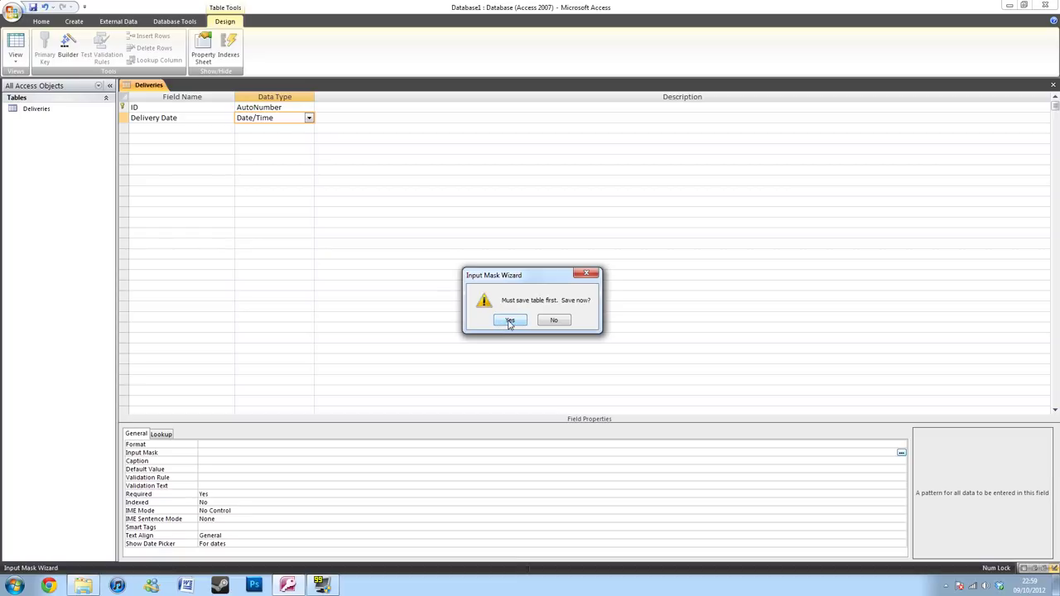
click(510, 321)
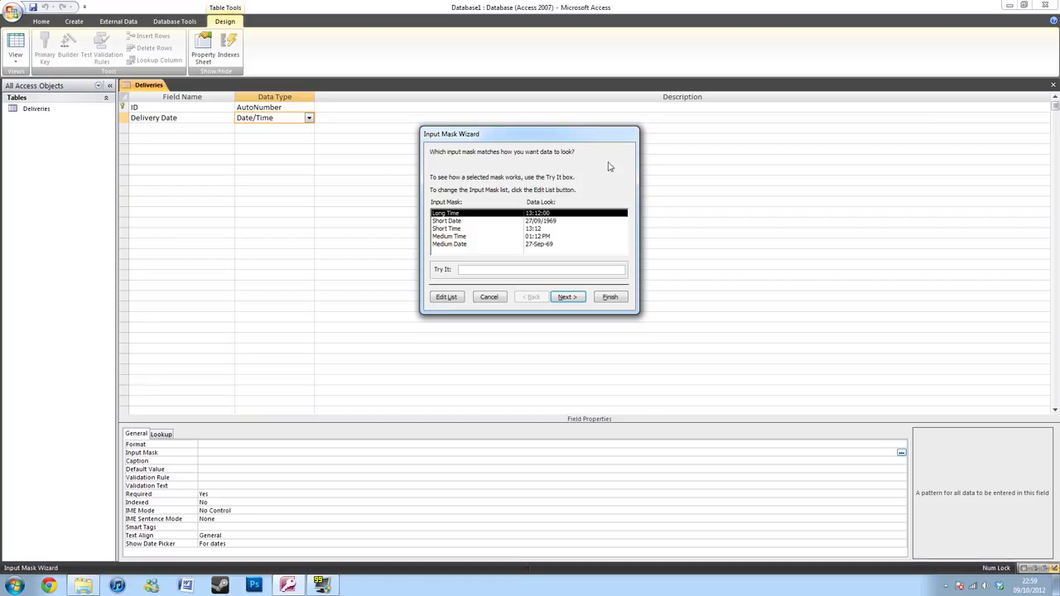
click(507, 221)
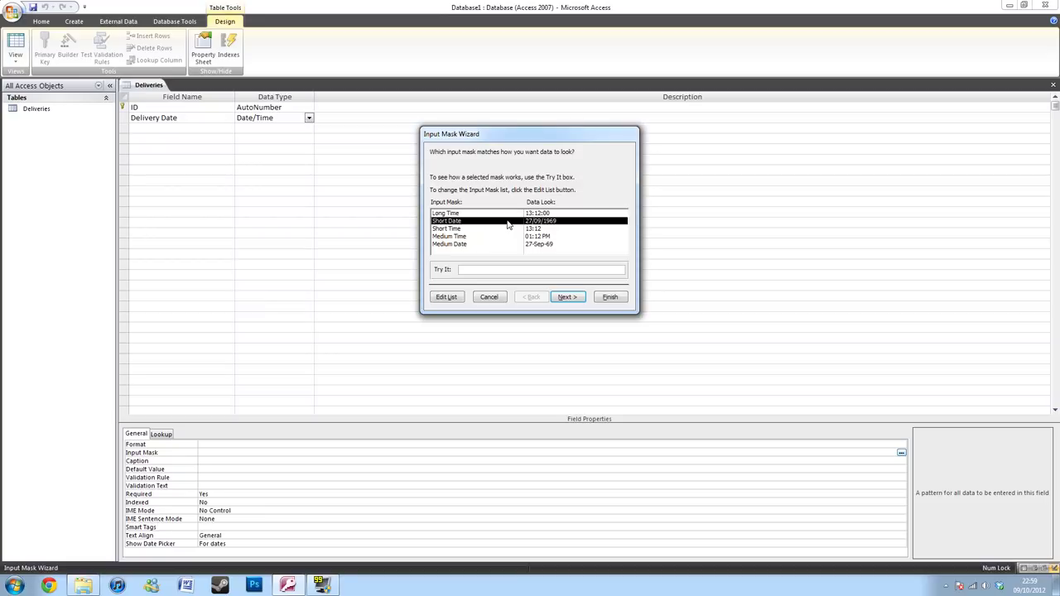
click(567, 296)
click(568, 297)
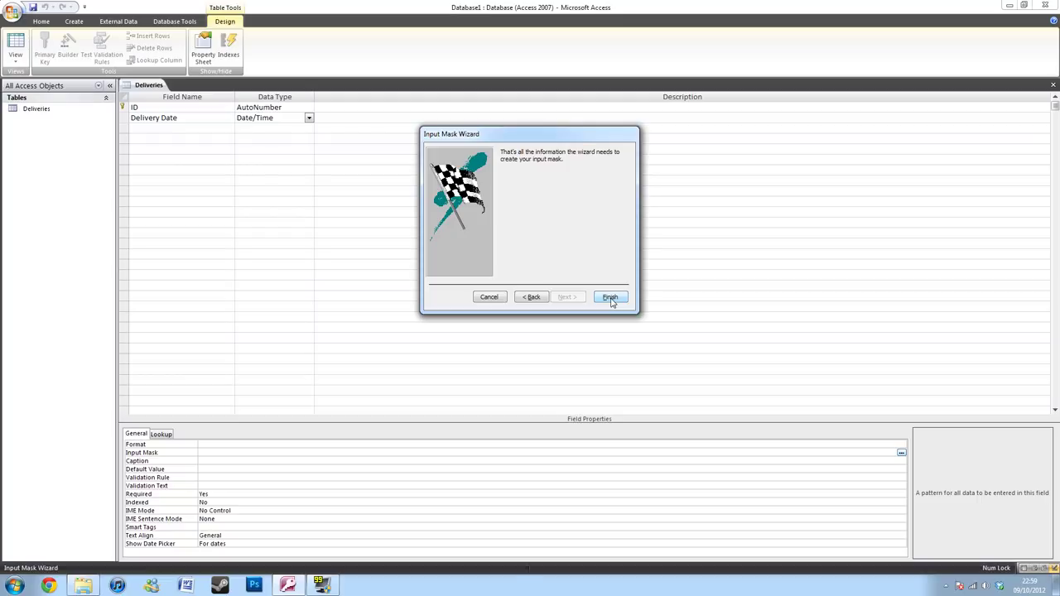
click(611, 299)
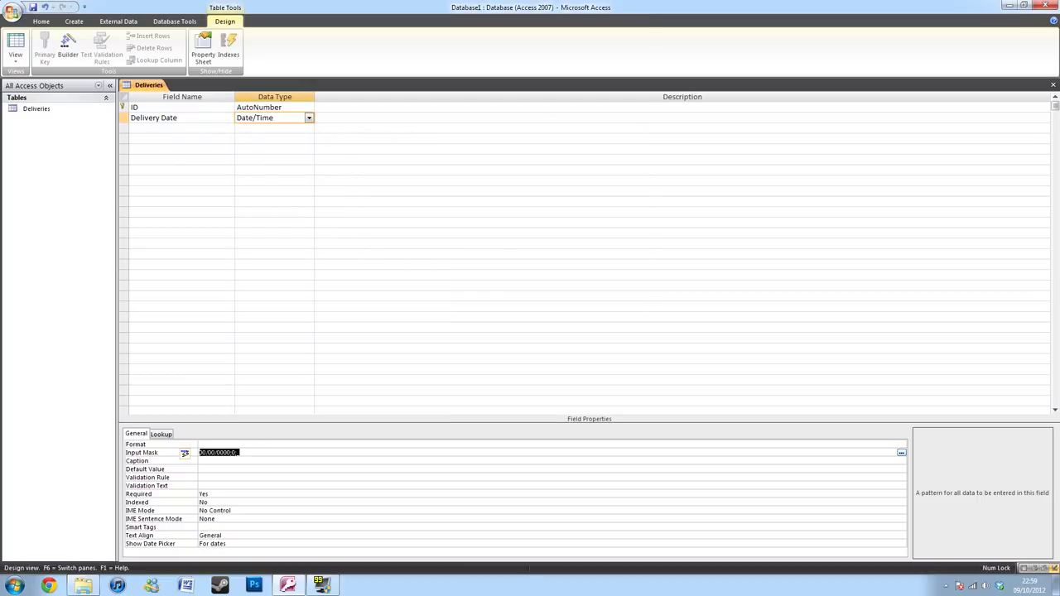
Add a Destinations field below Delivery Date with the Text data type
key(F6)
click(182, 128)
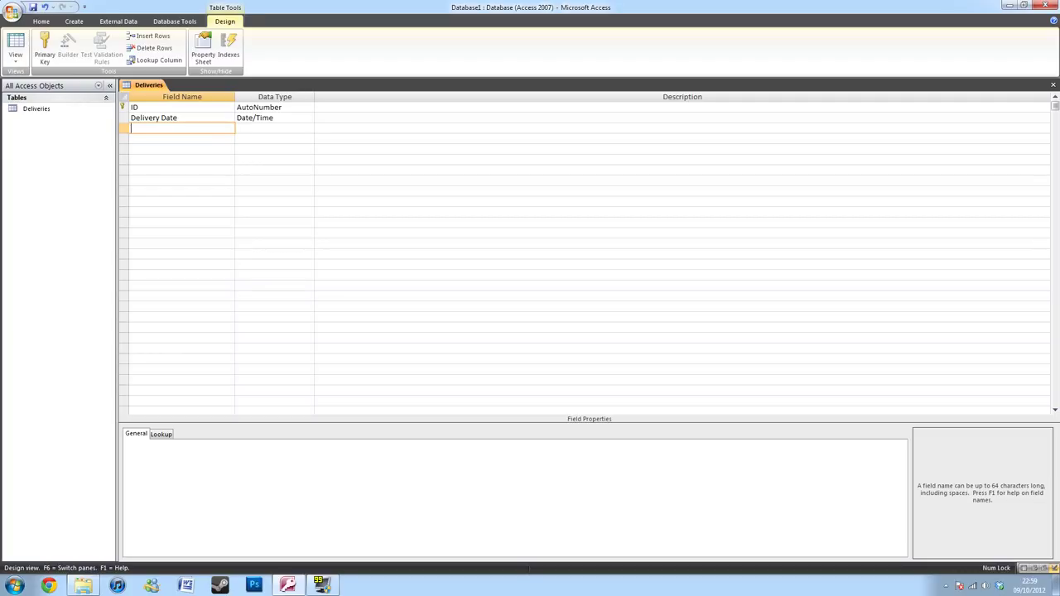
text(Destinations)
key(Tab)
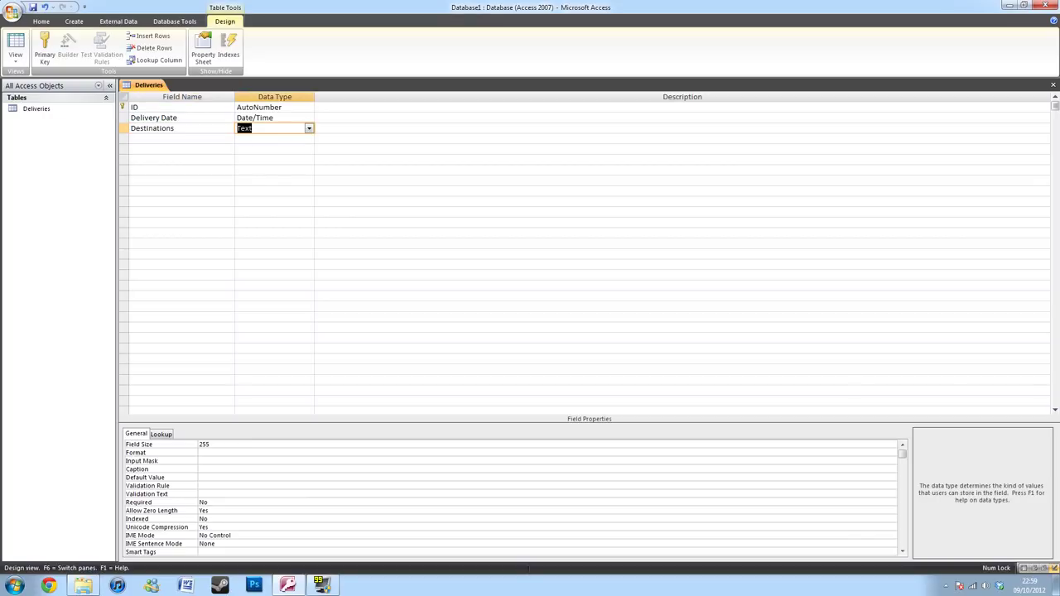
click(310, 129)
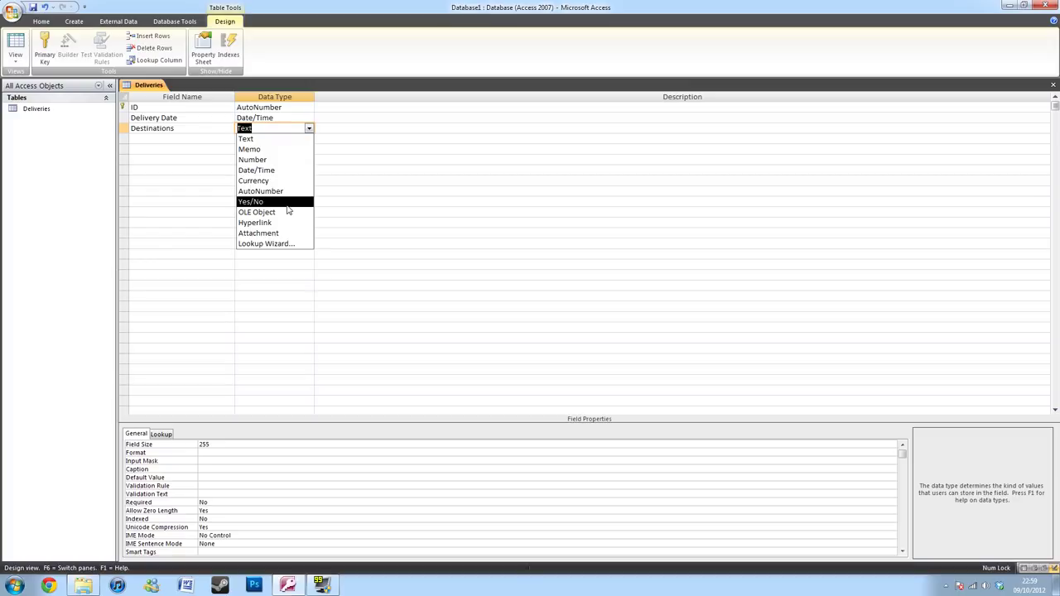
click(278, 141)
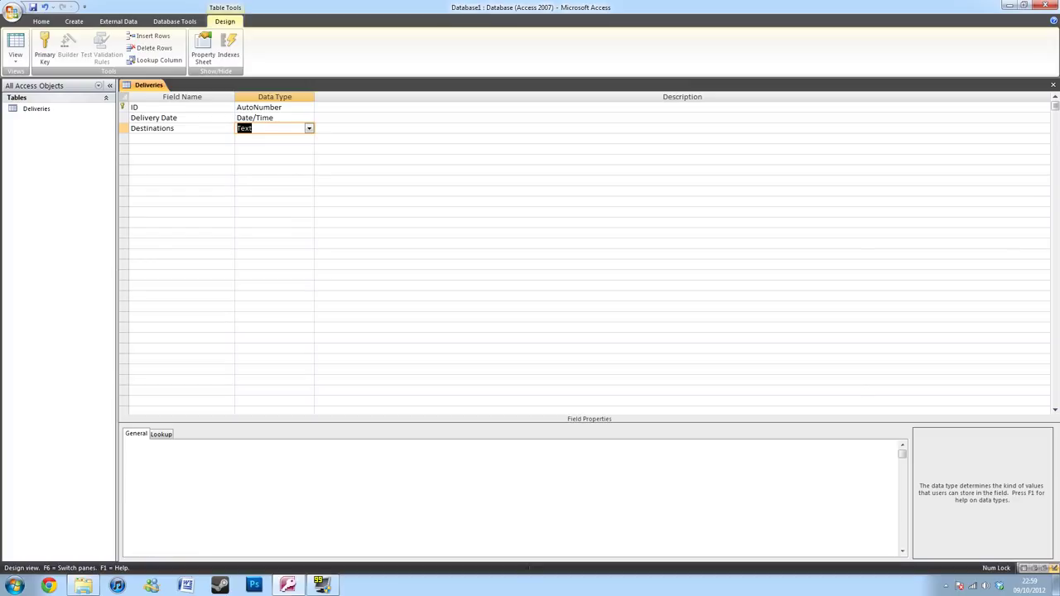
Set the Destinations field's lookup display control to Combo Box, keeping Table/Query as the row source type
click(160, 436)
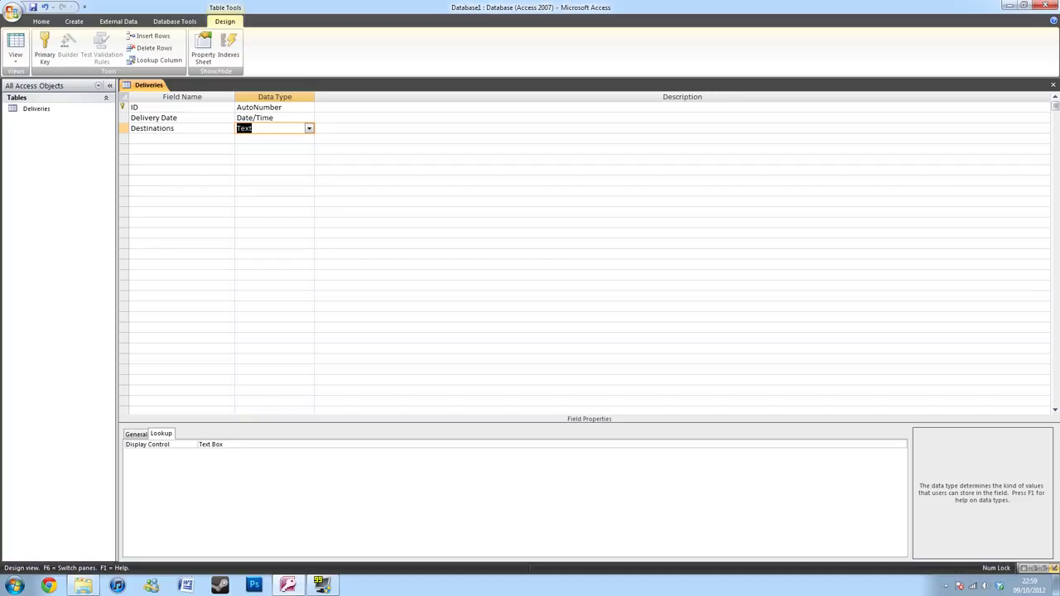
key(F6)
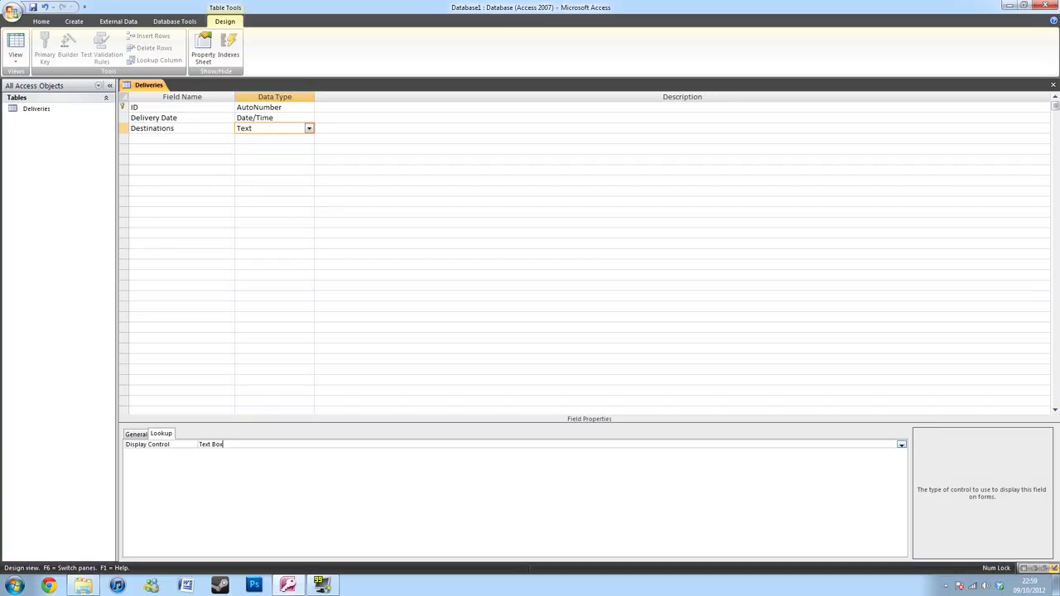
click(901, 448)
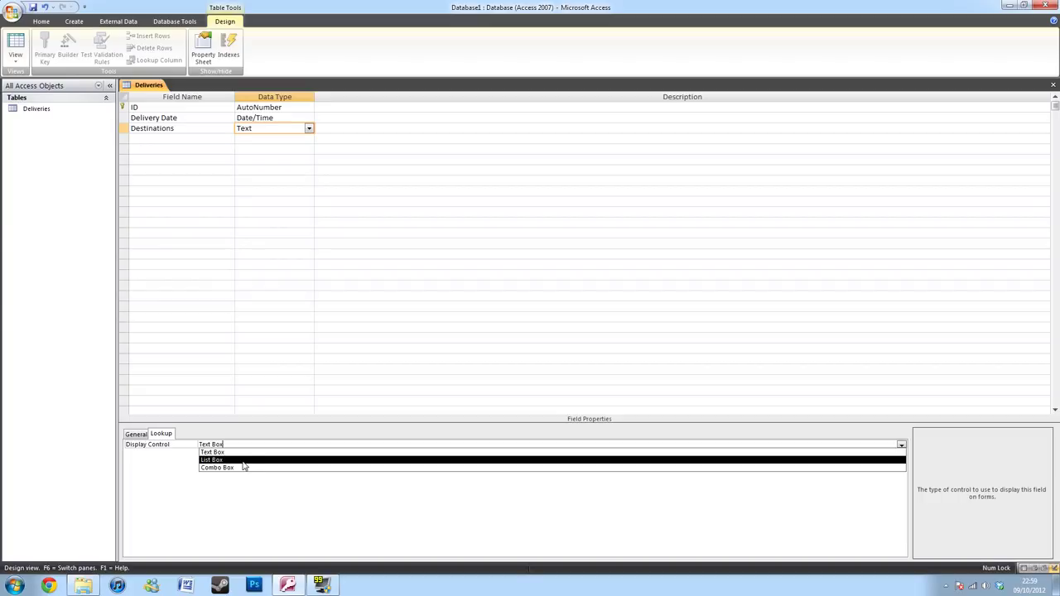
click(217, 468)
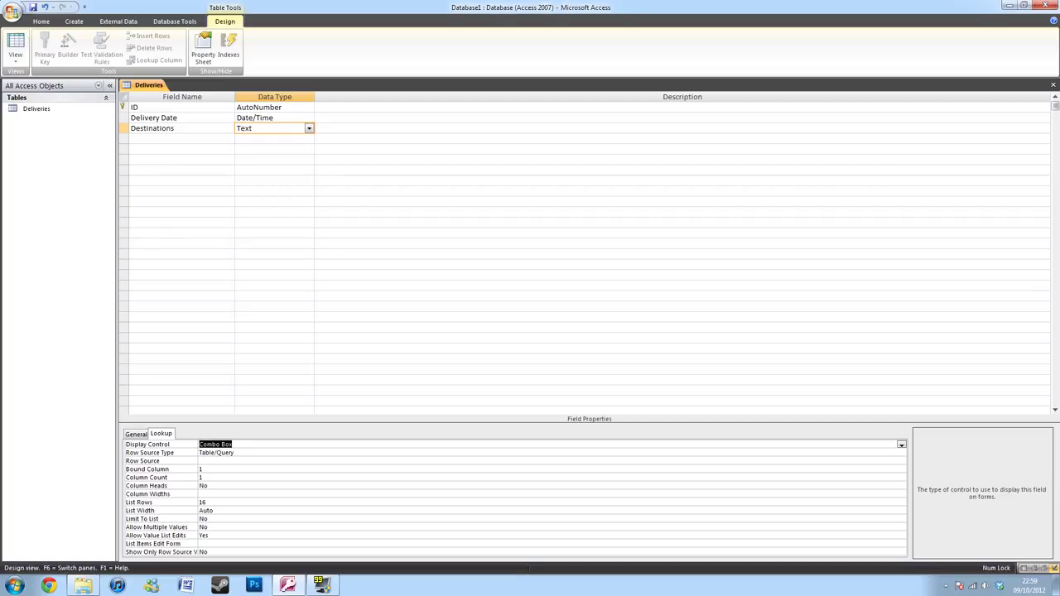
click(234, 453)
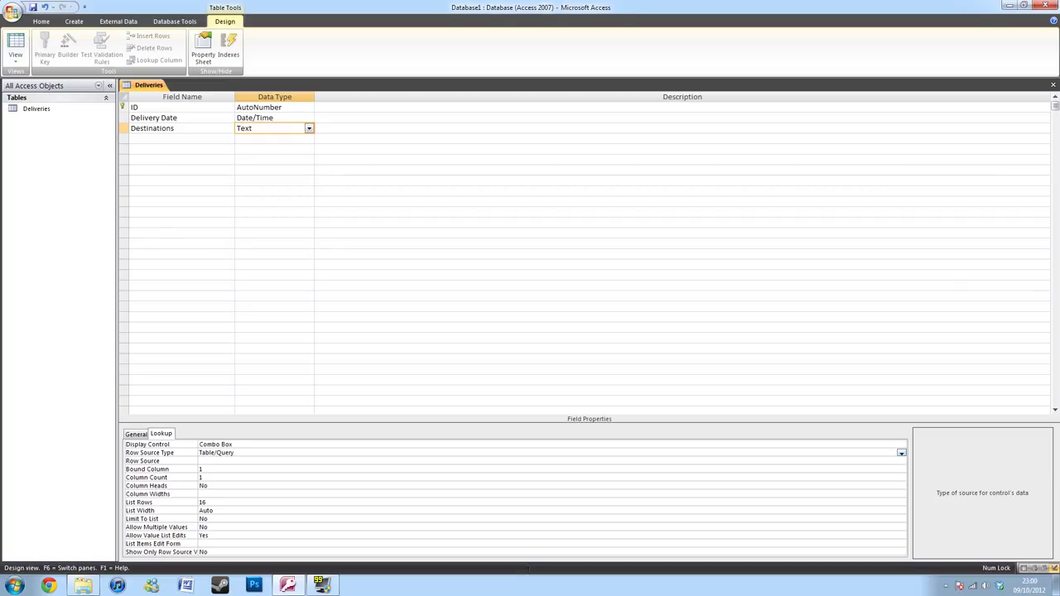
click(248, 461)
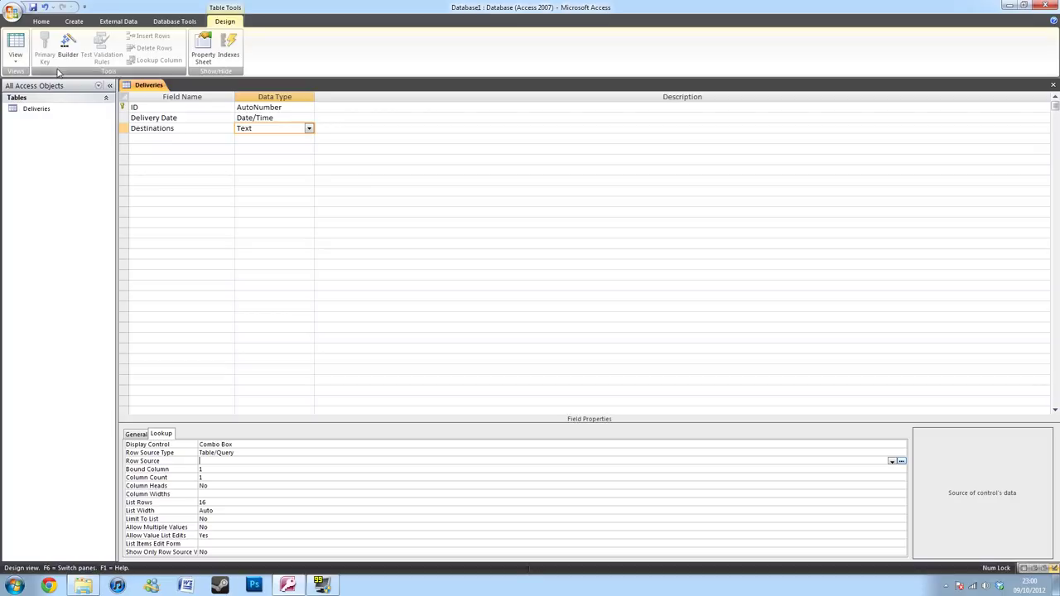
Create a second table, save it as Destinations, and switch it to Design View
click(74, 22)
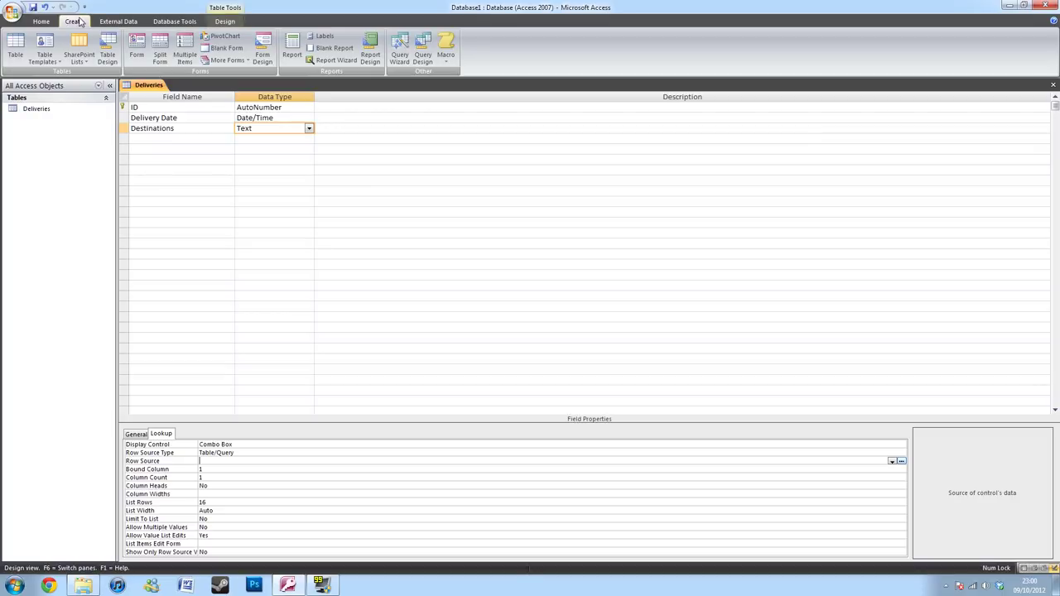
click(15, 51)
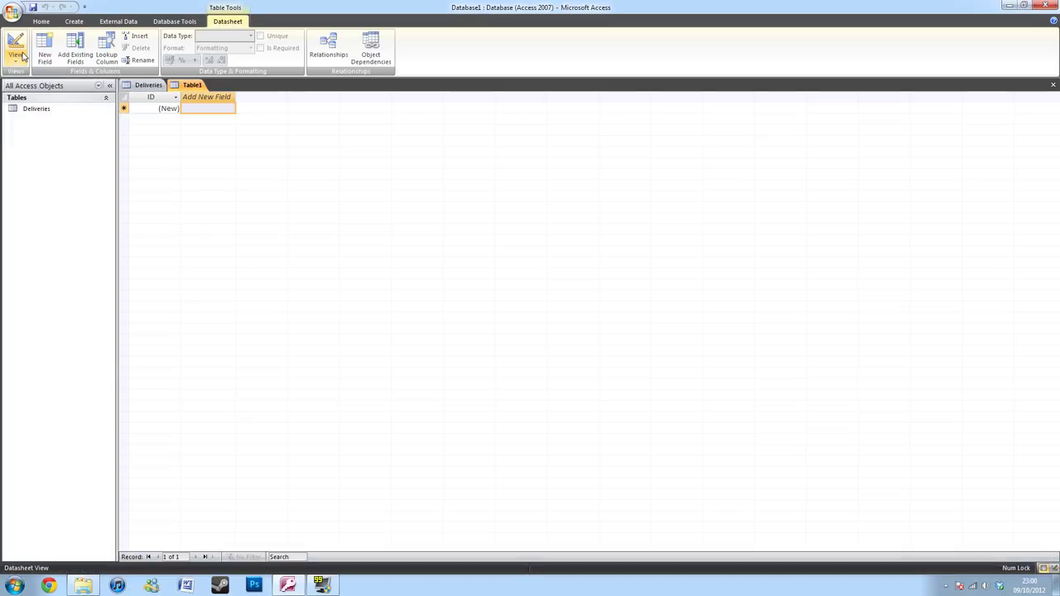
right_click(193, 83)
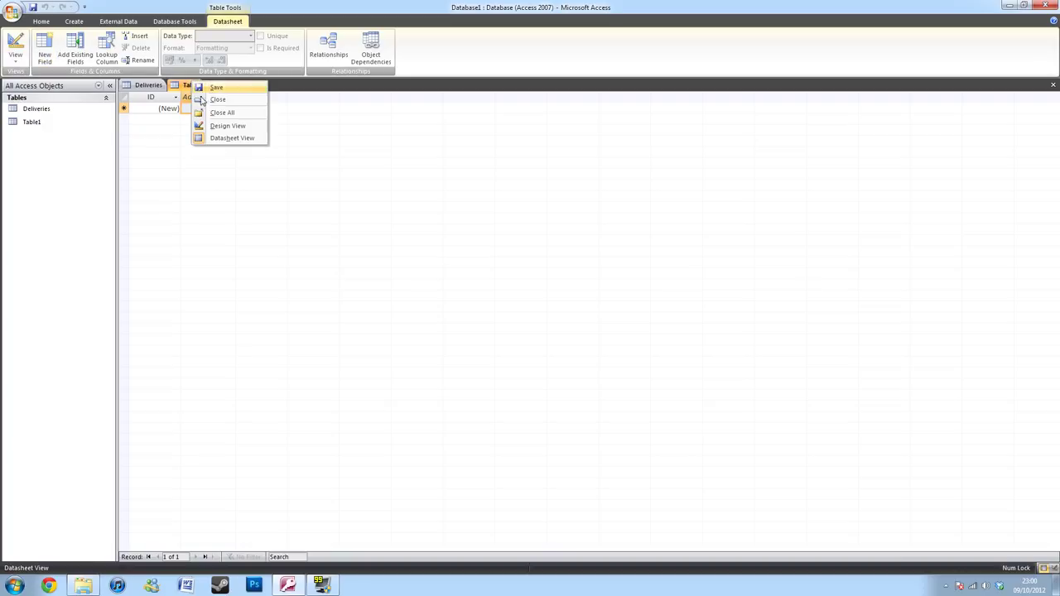
click(214, 88)
key(BackSpace)
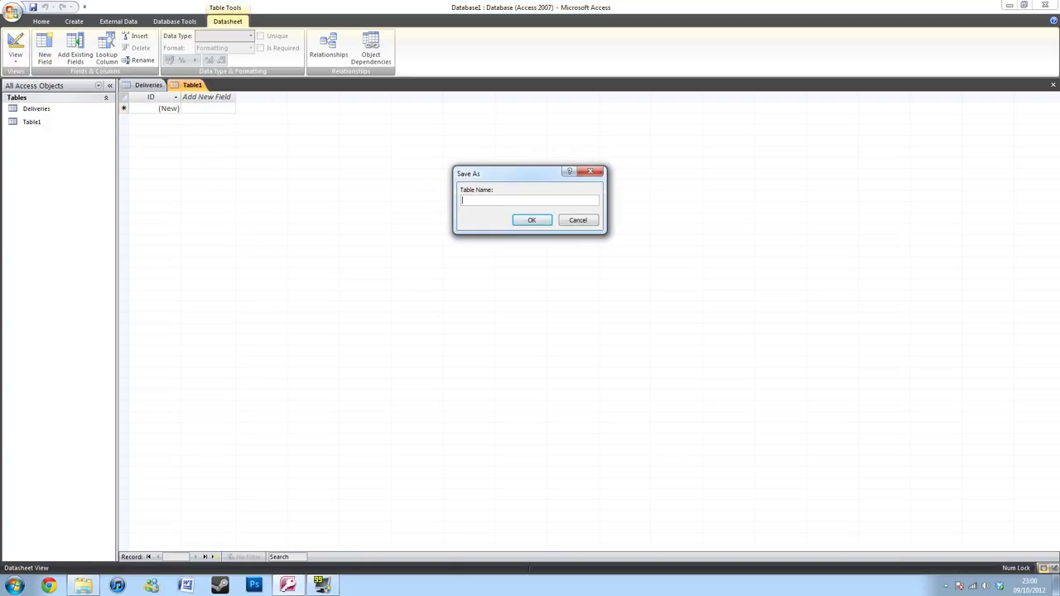
text(Destinations)
key(Return)
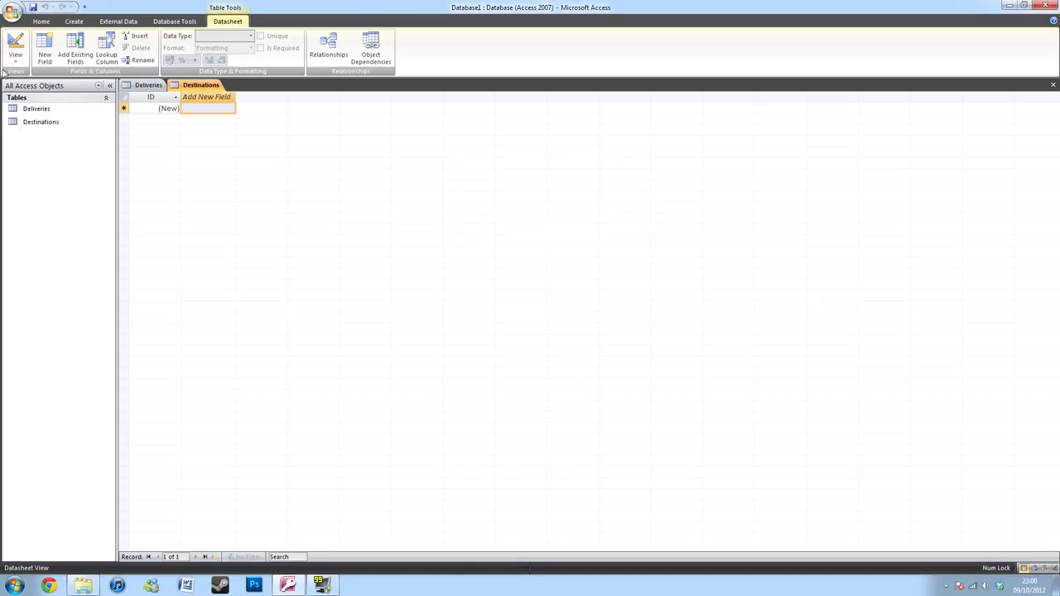
click(14, 46)
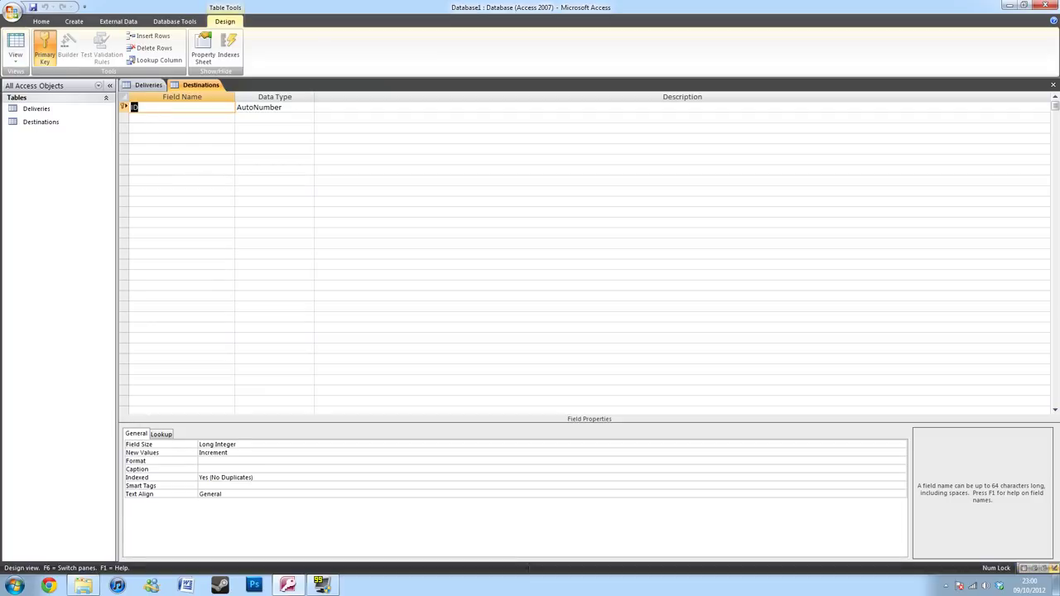
Delete the ID primary key field from the Destinations table's design
click(125, 107)
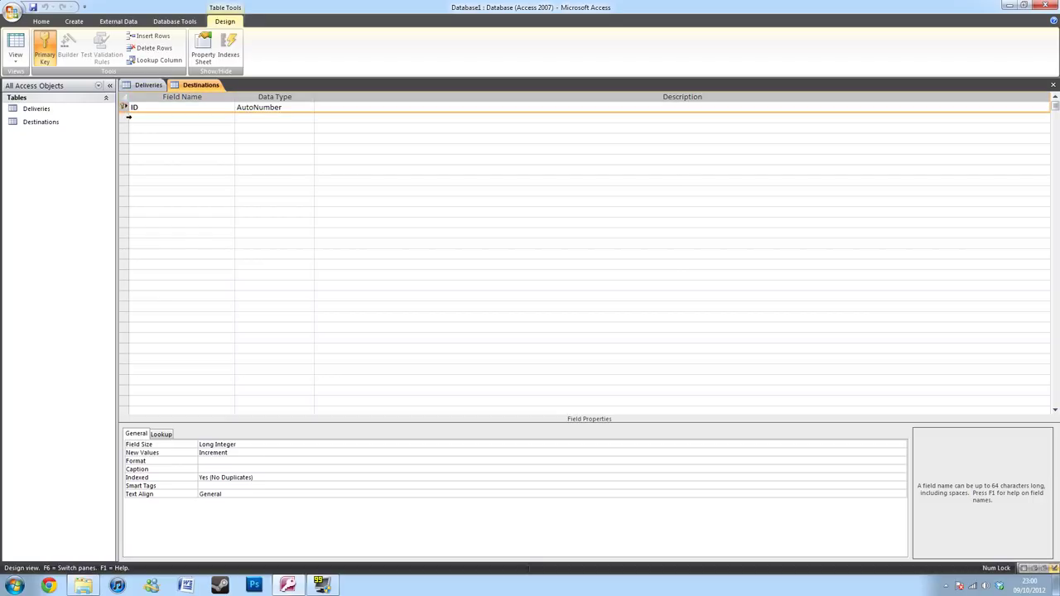
key(Delete)
key(Return)
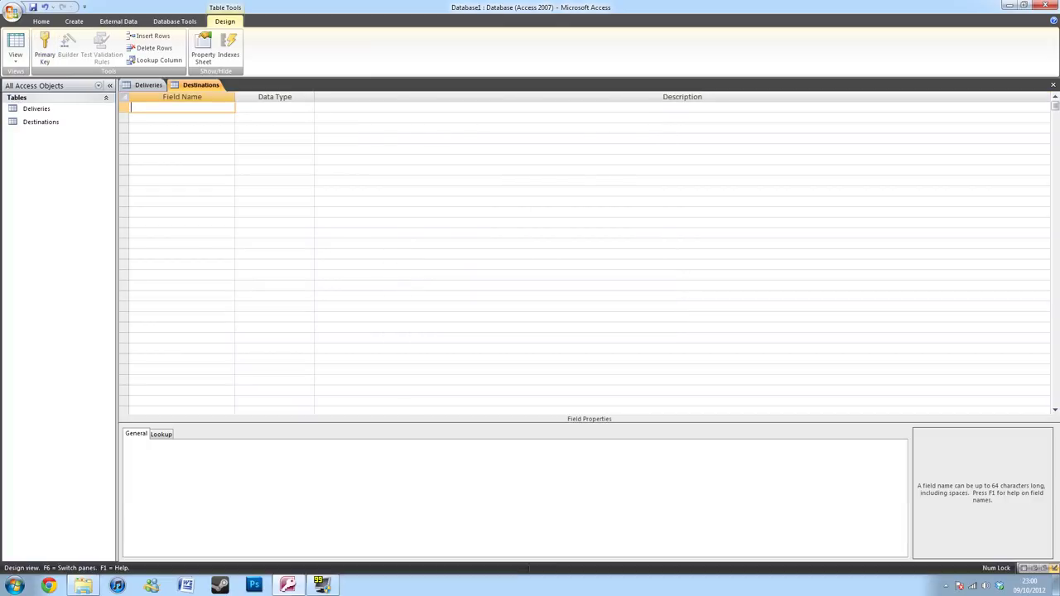
Add a Destinations field with the Text data type to the Destinations table and save the table
text(Desi)
text(inatio)
key(BackSpace)
key(BackSpace)
text(ions)
key(Tab)
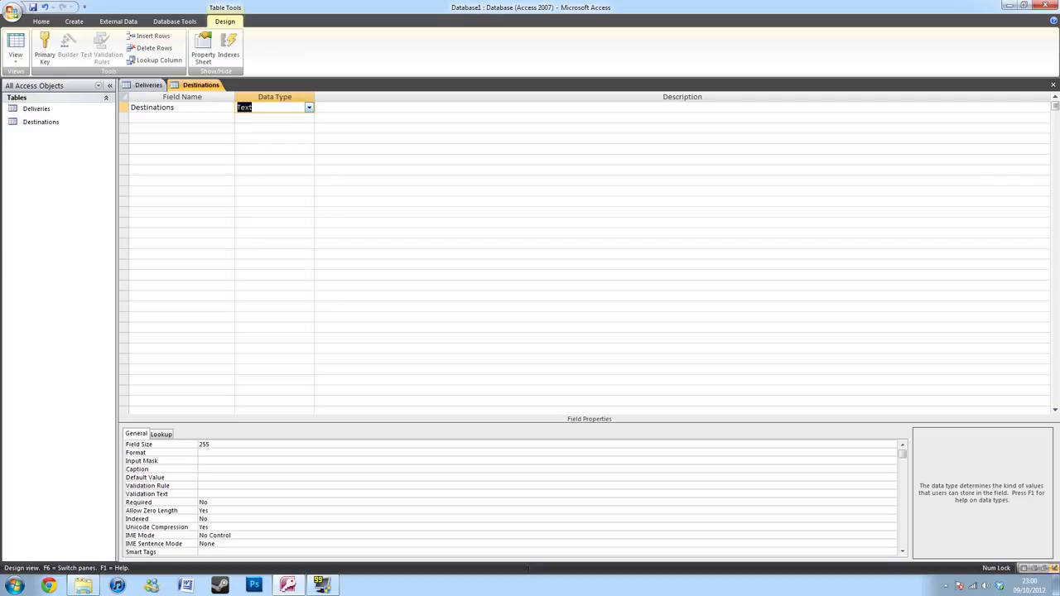
right_click(197, 87)
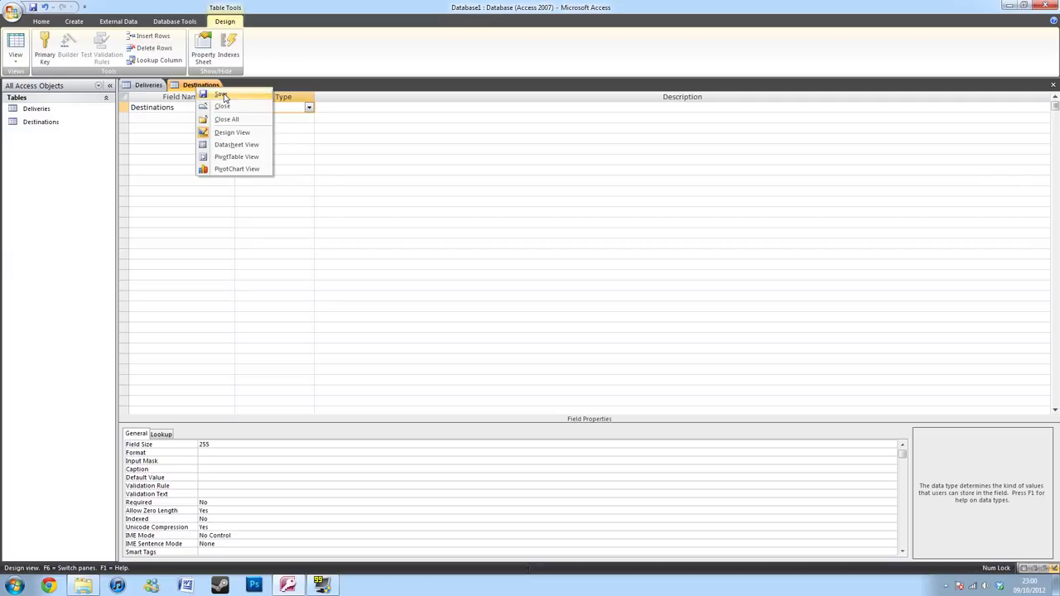
click(224, 98)
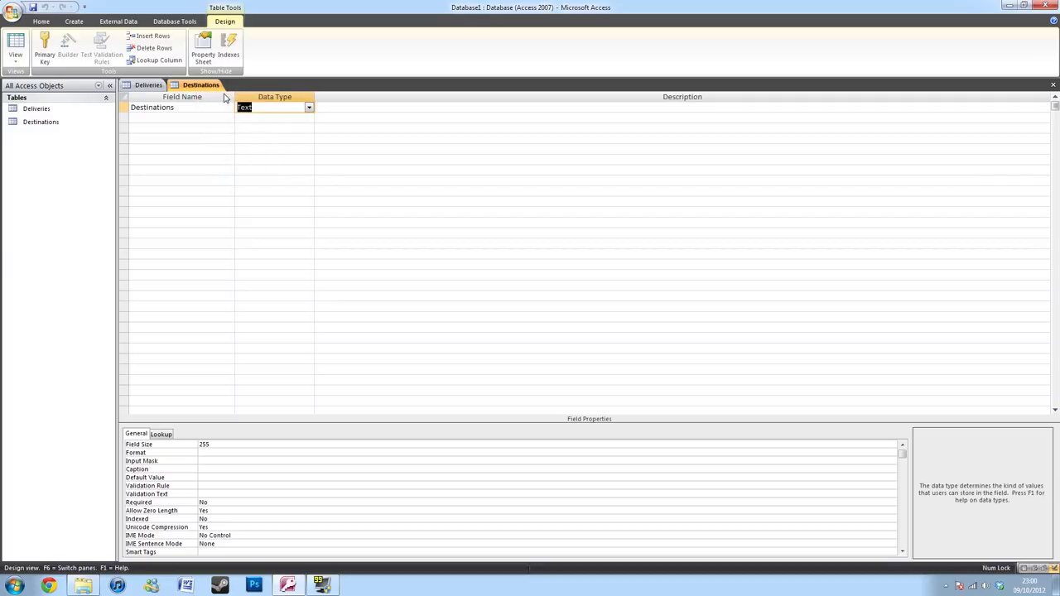
Switch the Destinations table to Datasheet View and enter the records Birmingham, London and Liverpool
click(16, 43)
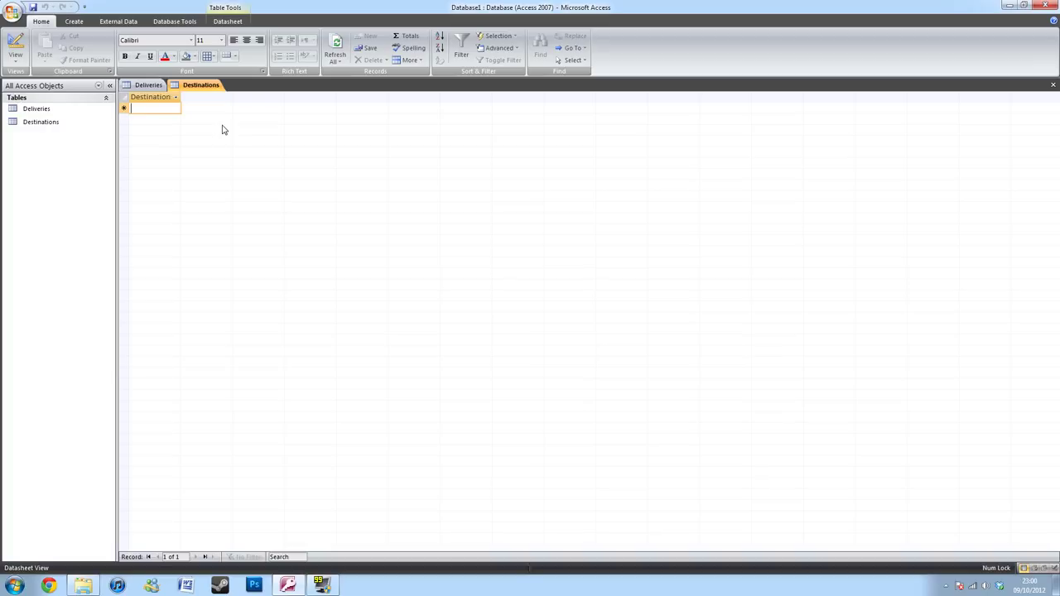
text(Birmingham)
key(Return)
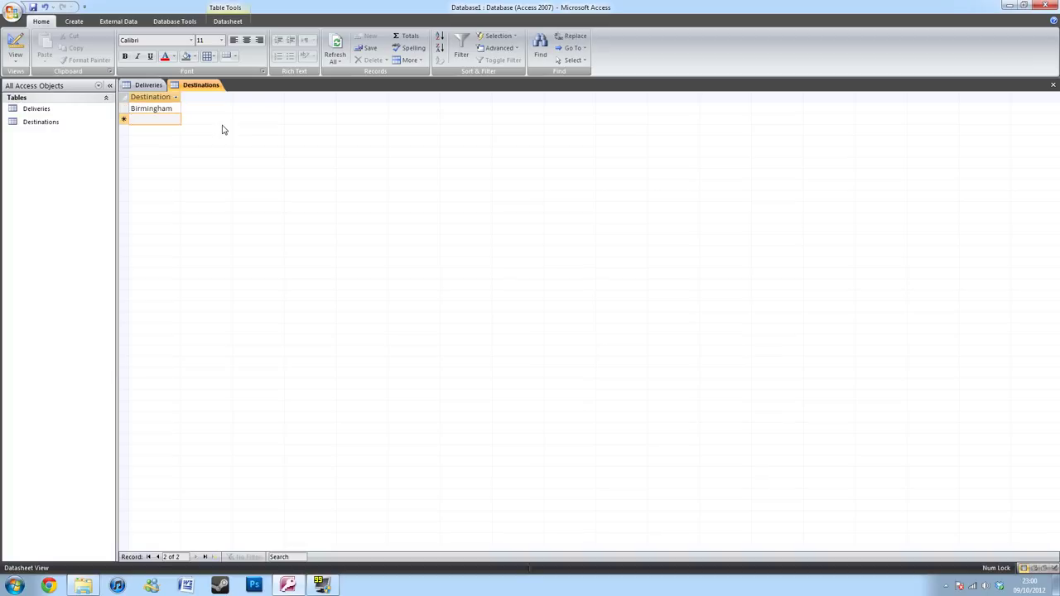
text(London)
key(Return)
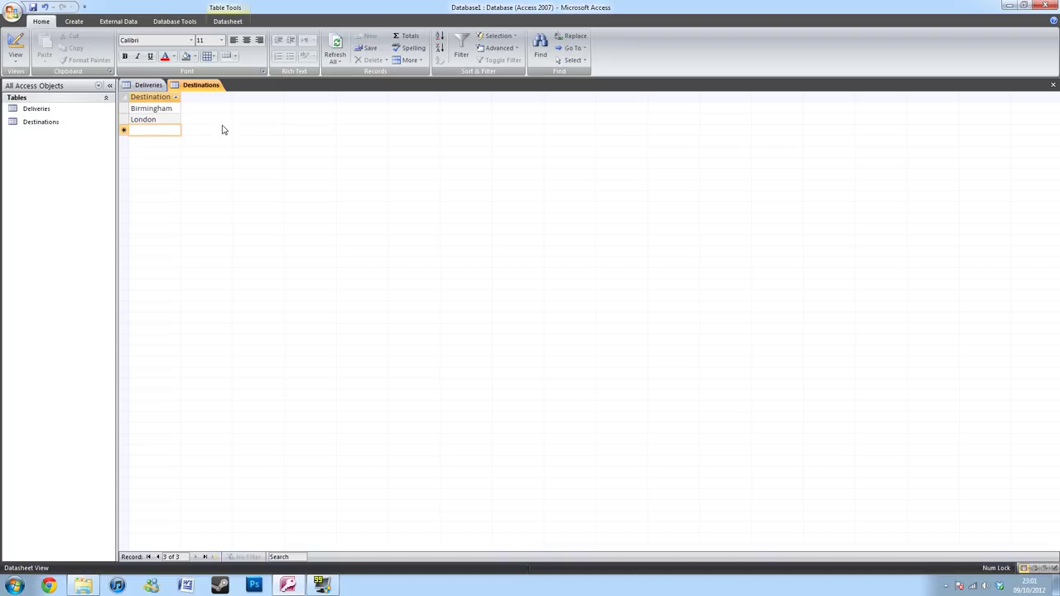
text(Liverpo)
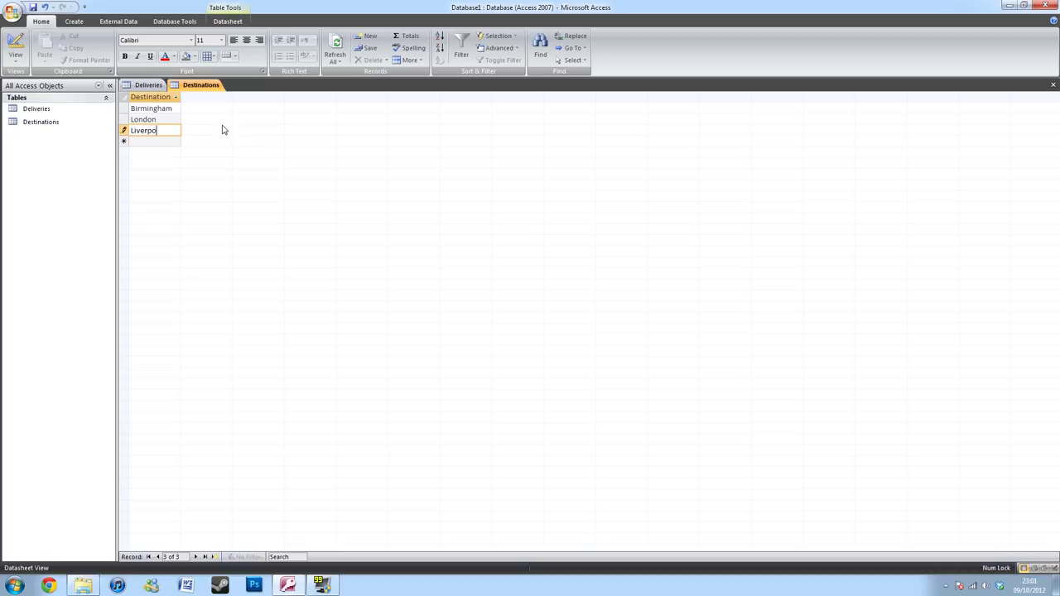
text(ol)
key(Return)
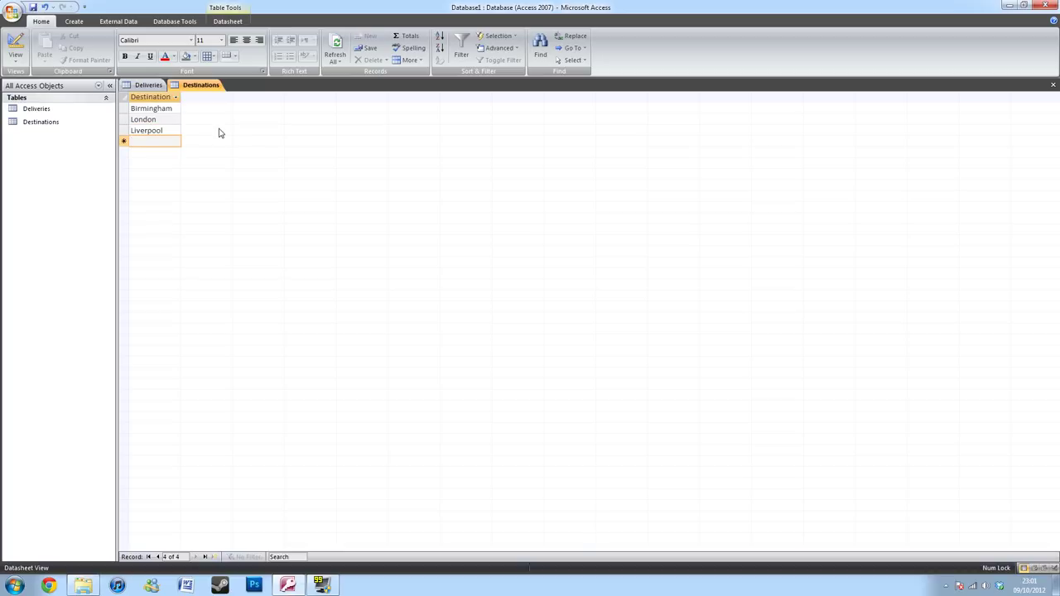
Save and close the Destinations table
right_click(200, 86)
click(215, 93)
right_click(215, 89)
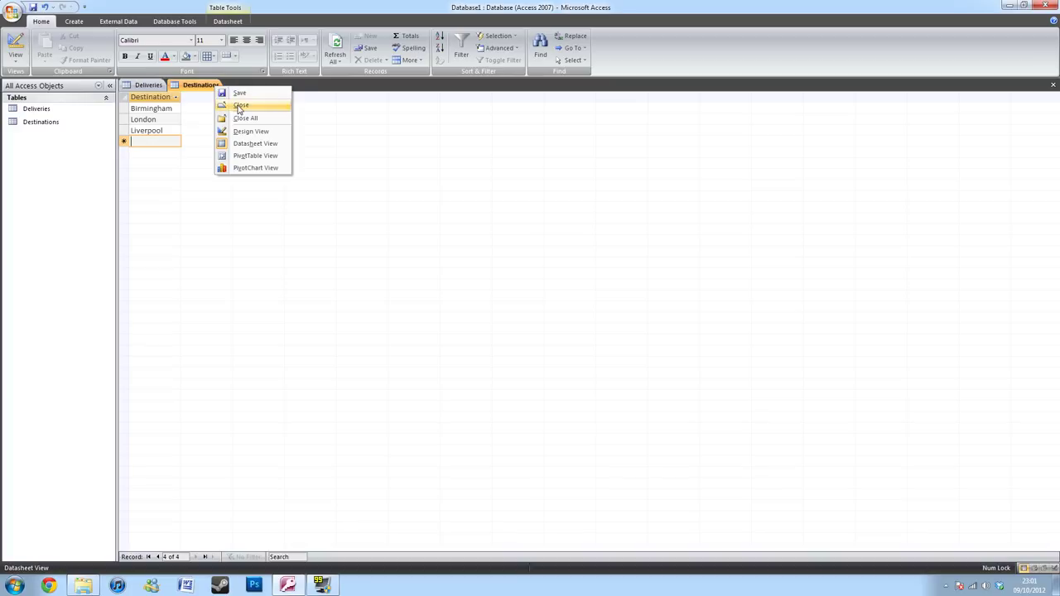
click(239, 106)
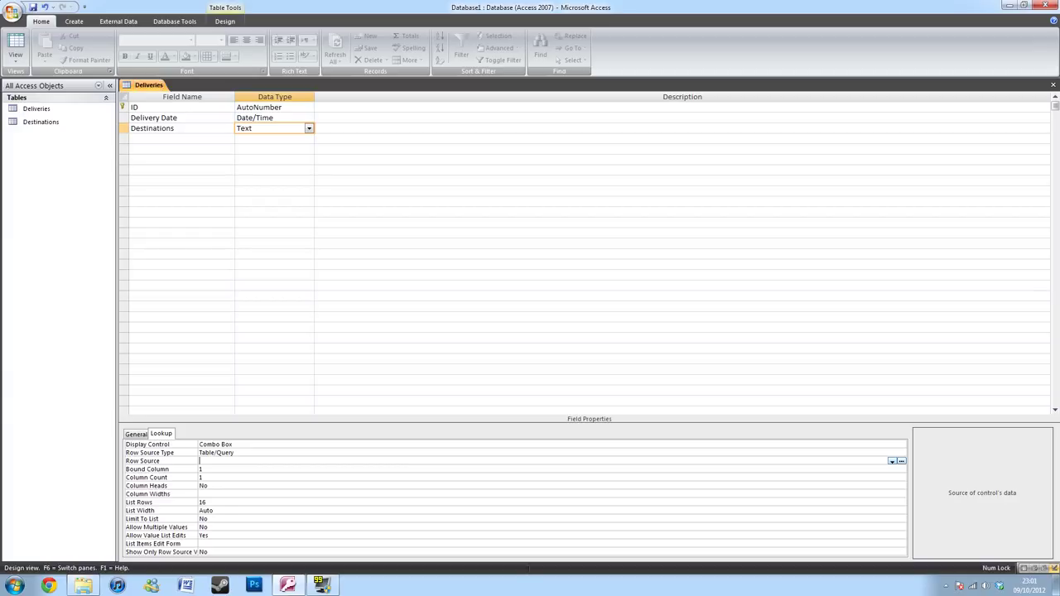
Set the Destinations field's row source in the Deliveries table to the Destinations table and its Required property to Yes
click(891, 461)
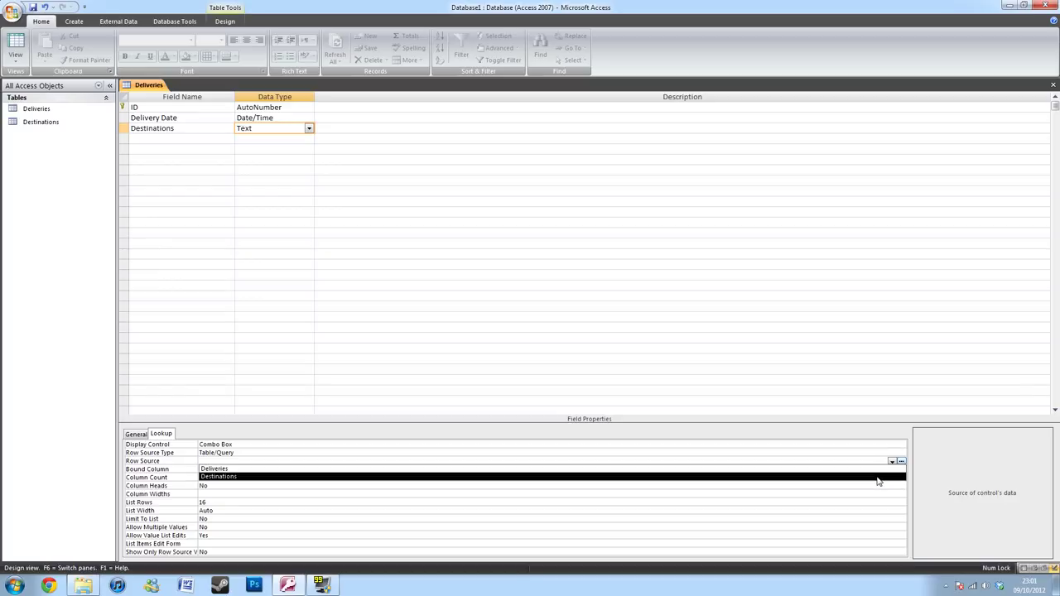
click(877, 477)
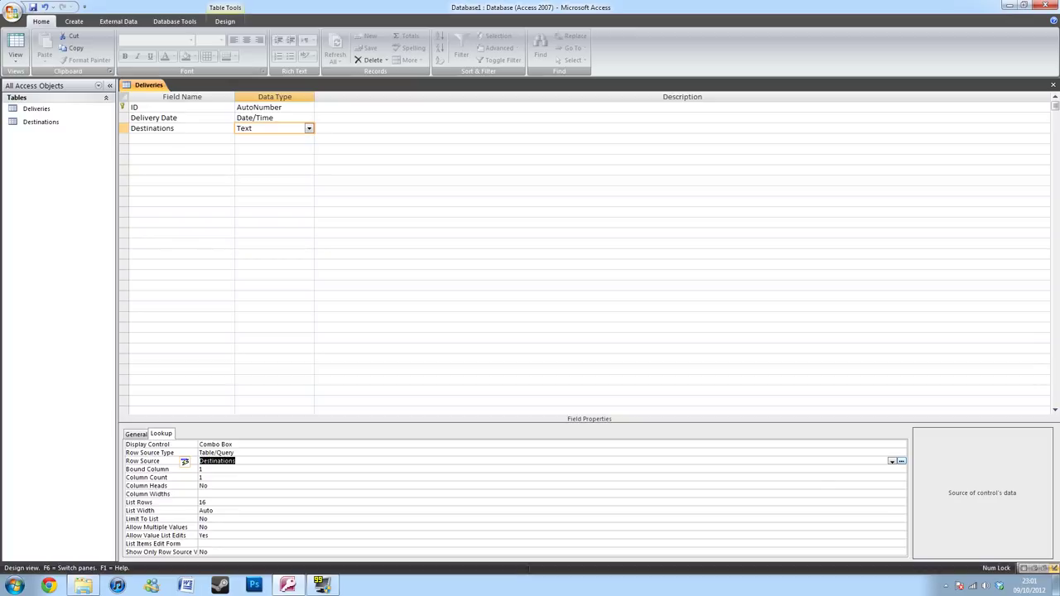
click(139, 435)
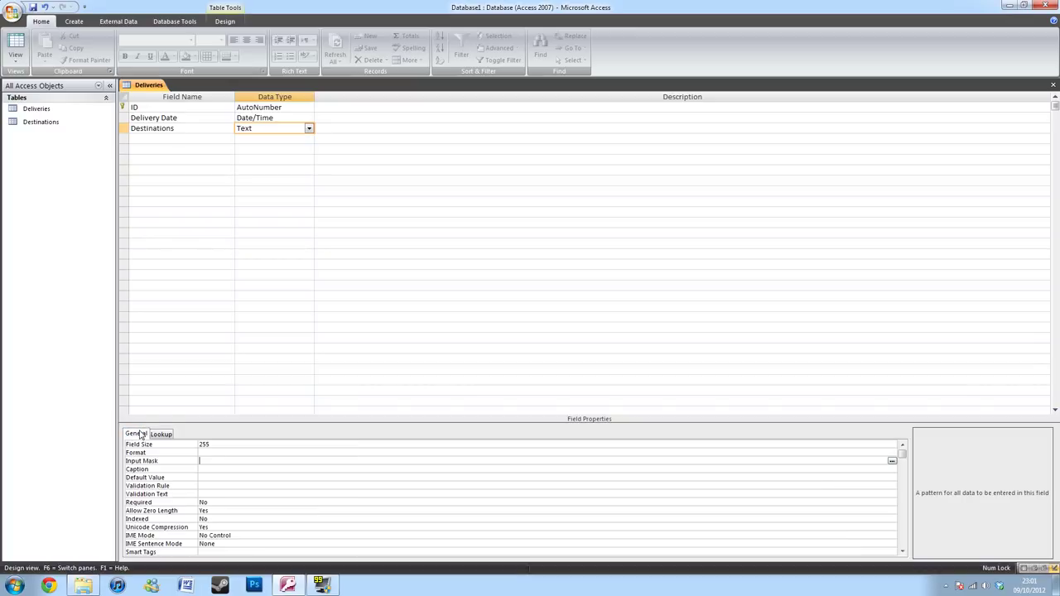
click(191, 503)
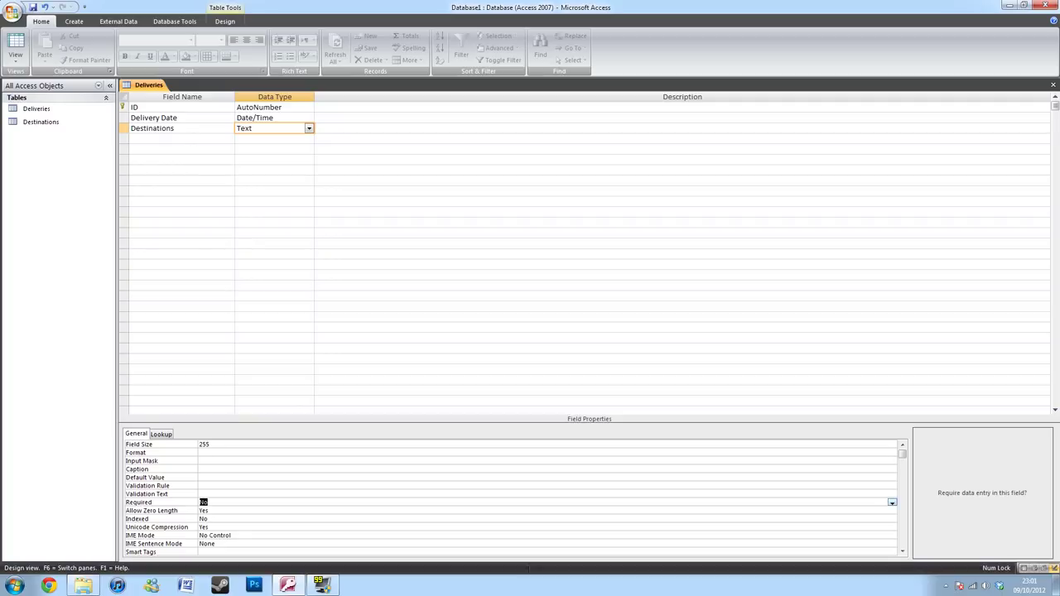
text(yes)
key(Return)
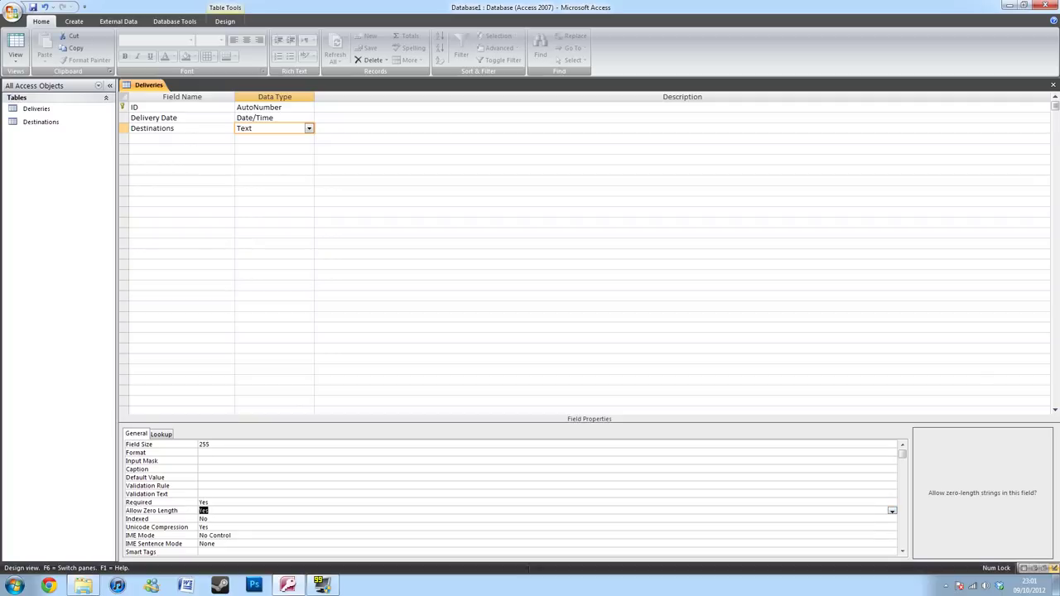
Add a Packages Delivered field below Destinations with the Number data type and set Required to Yes
click(181, 138)
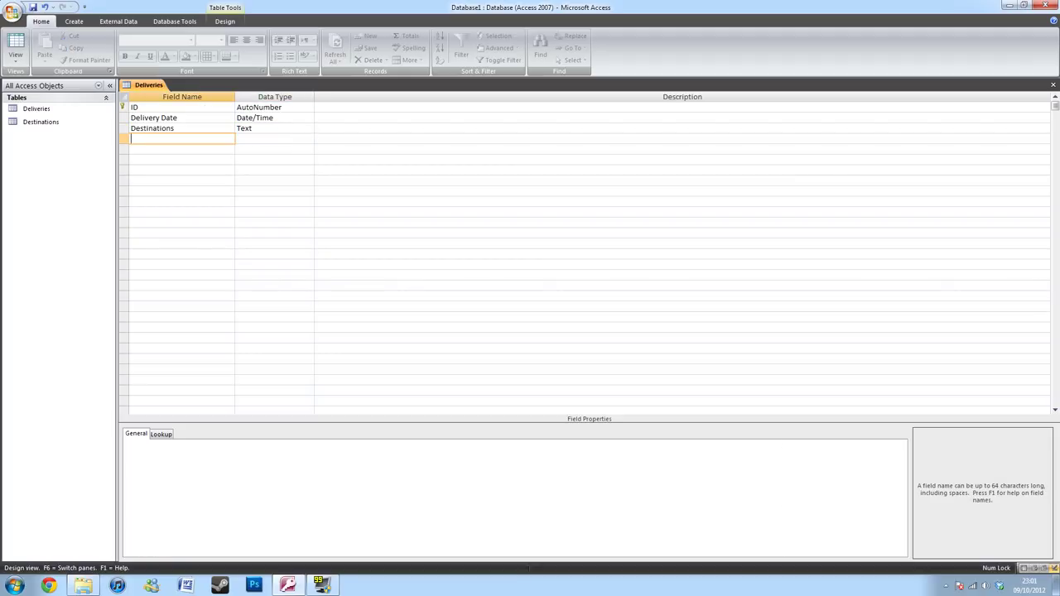
text(Packages Delivered)
key(Tab)
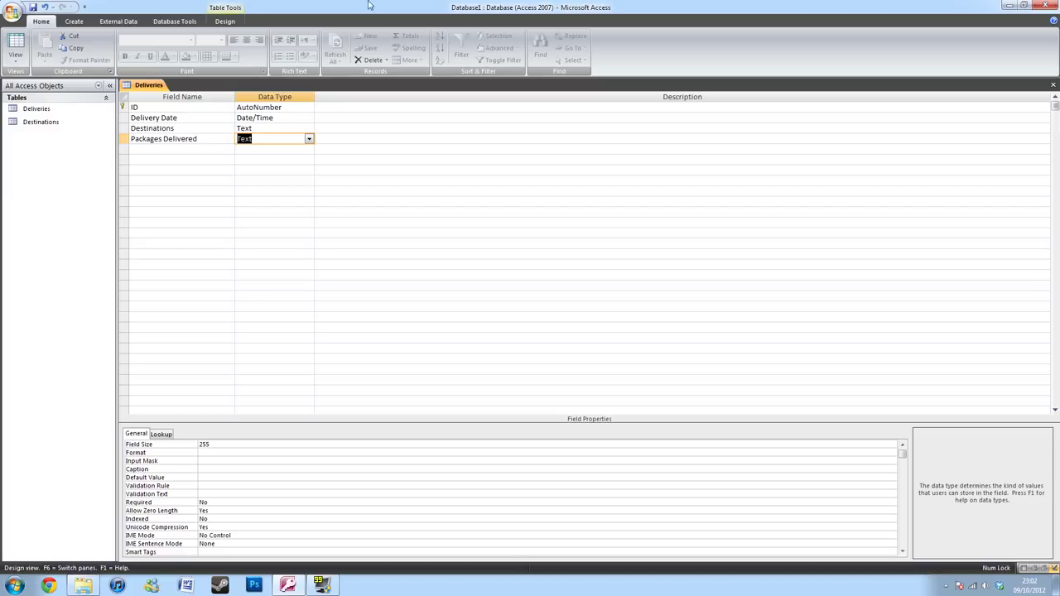
click(308, 139)
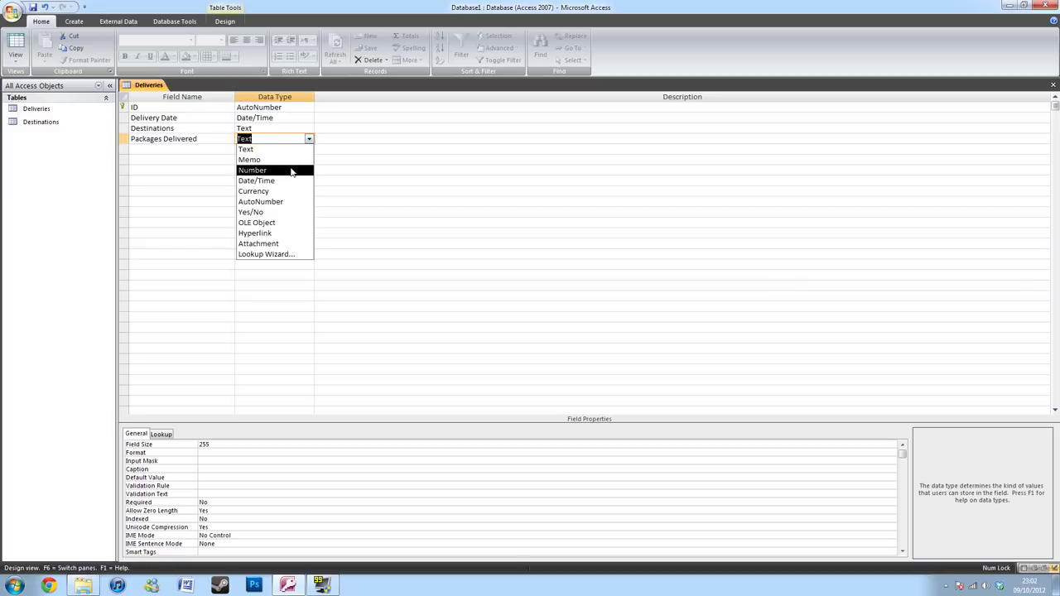
click(292, 172)
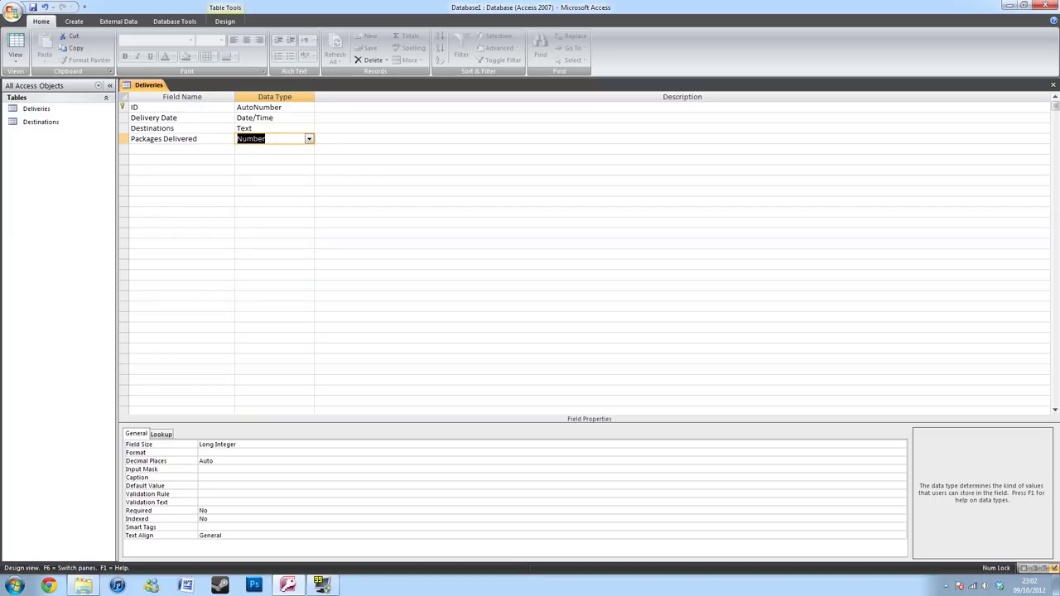
click(189, 511)
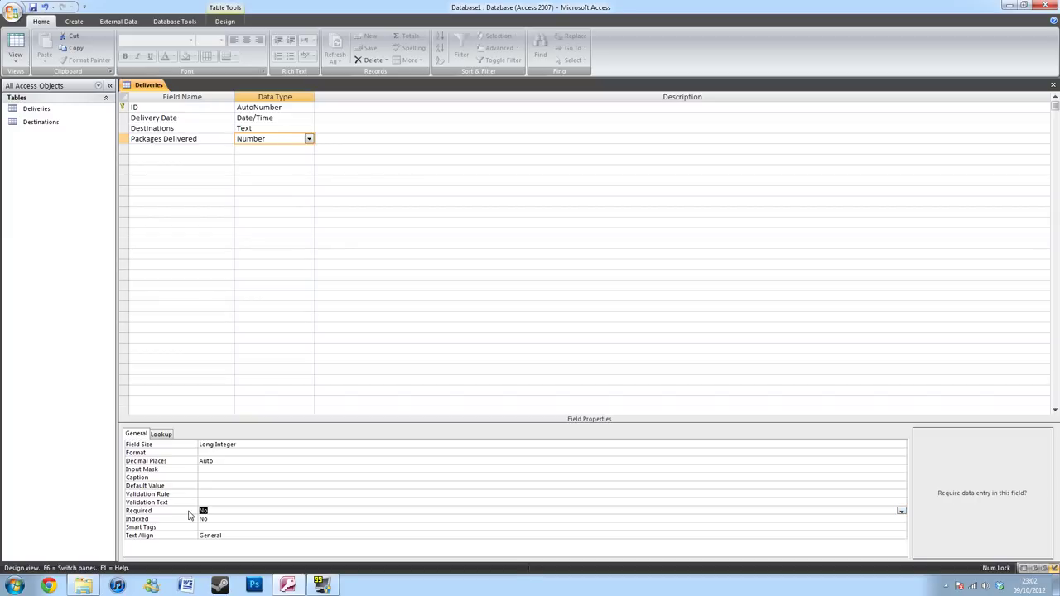
text(y)
key(Return)
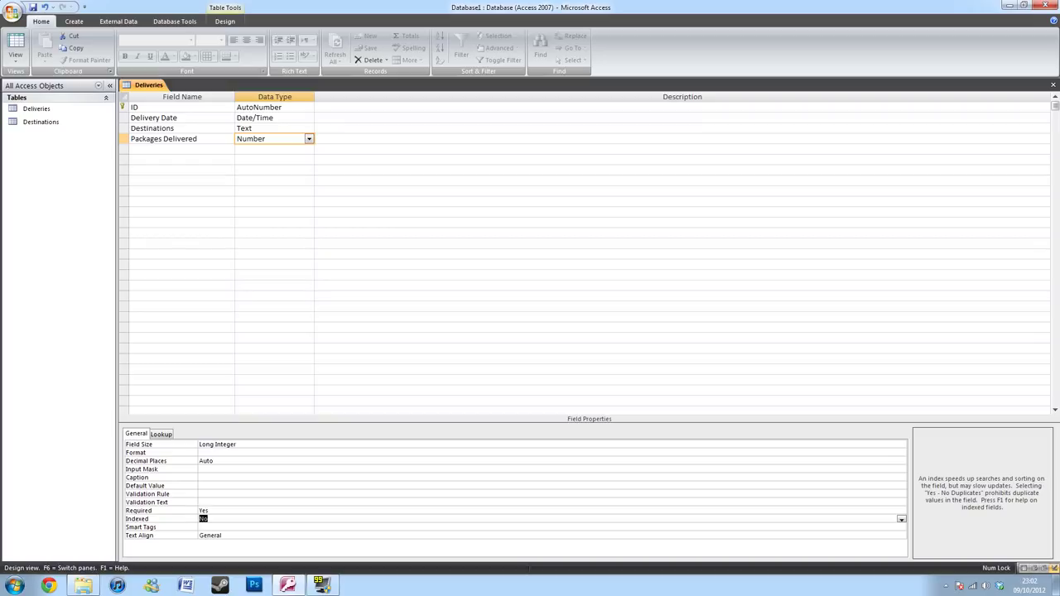
Add a Comments field below Packages Delivered with the Memo data type
click(183, 149)
text(Comments)
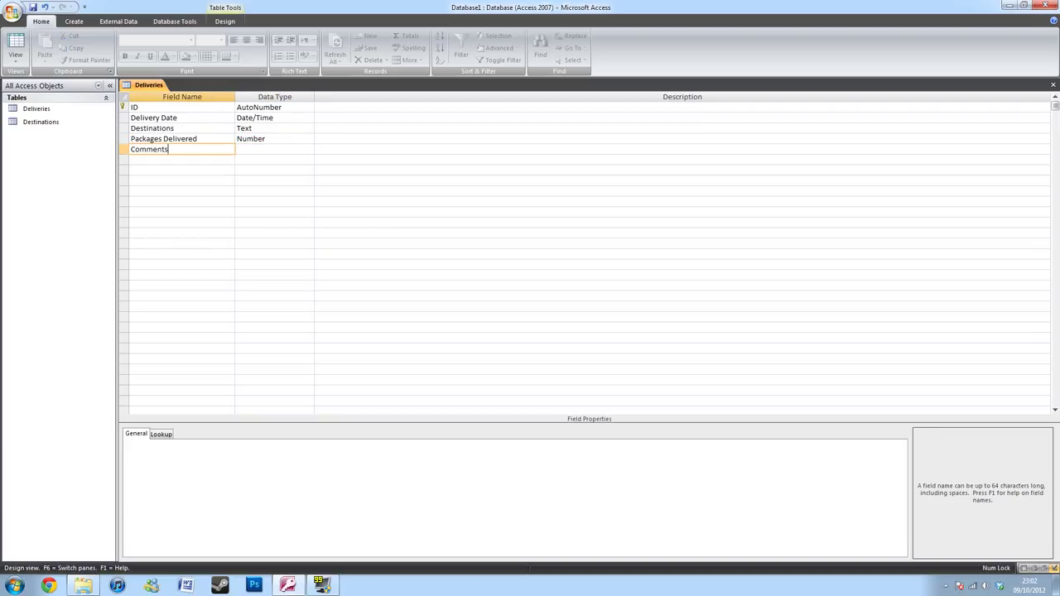
key(Tab)
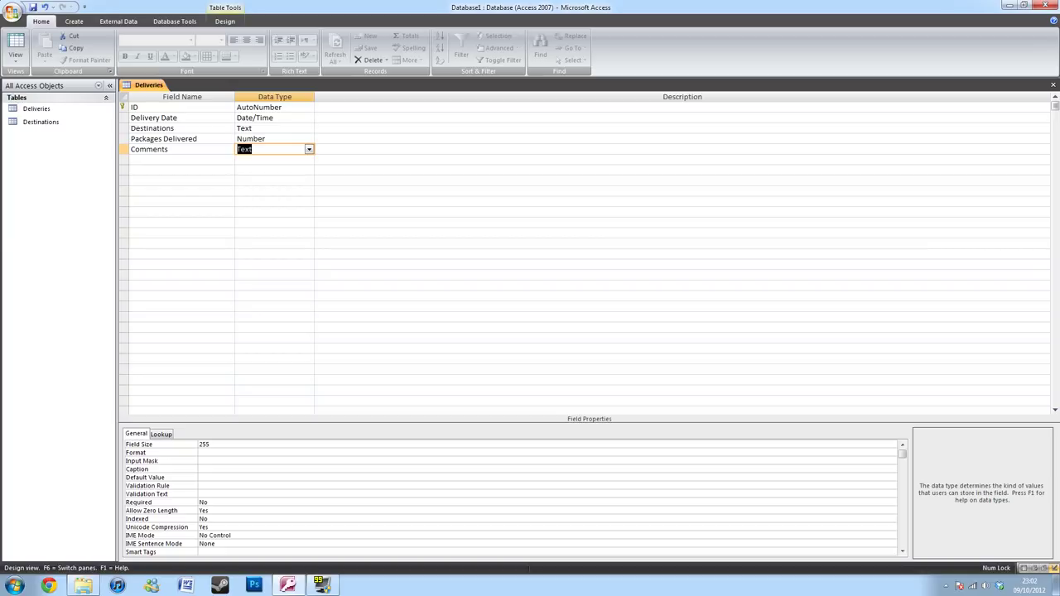
click(308, 149)
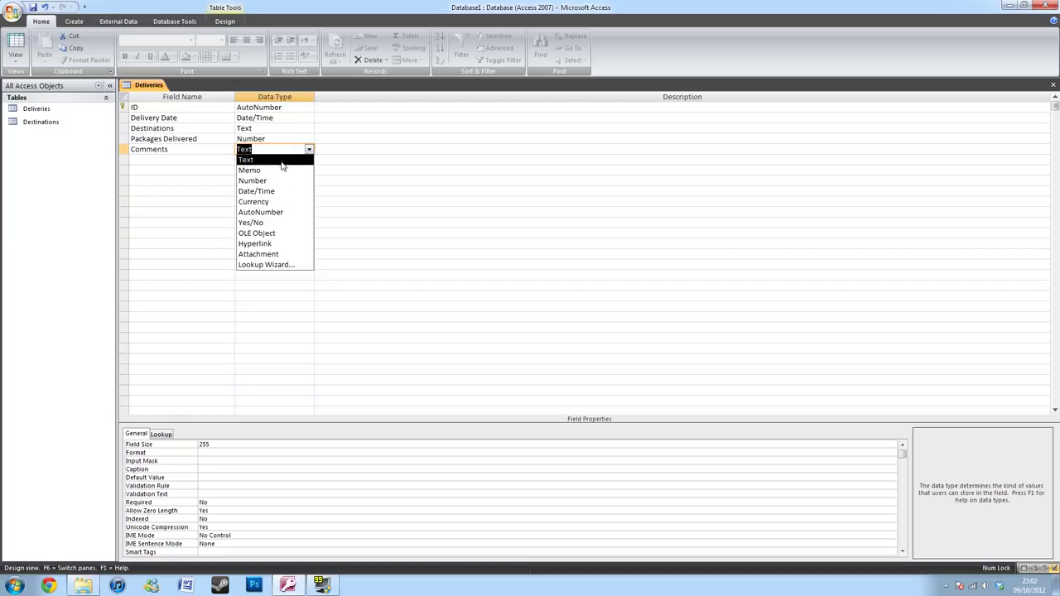
click(280, 171)
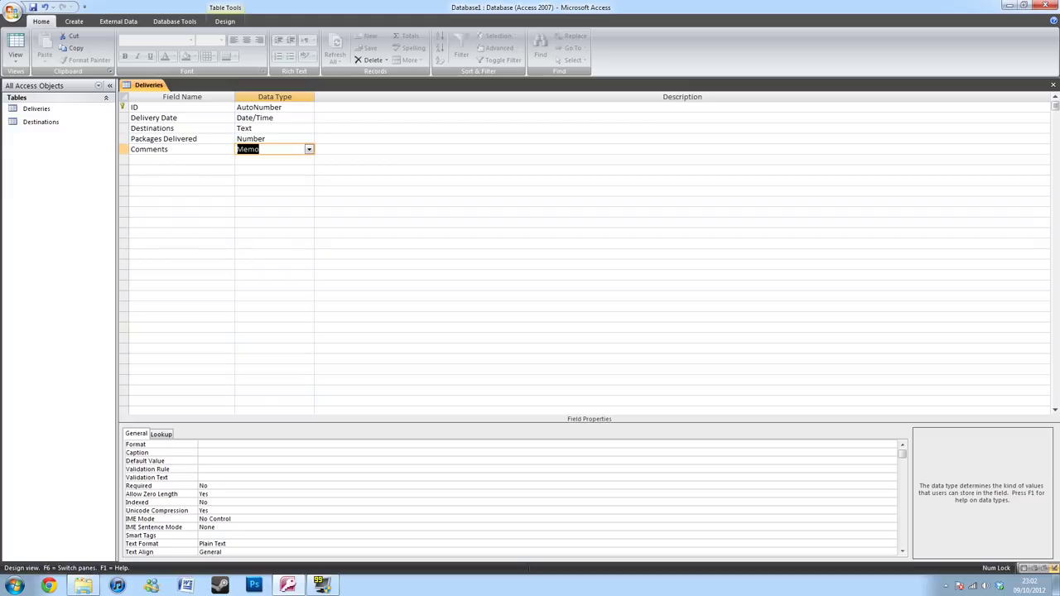
click(273, 201)
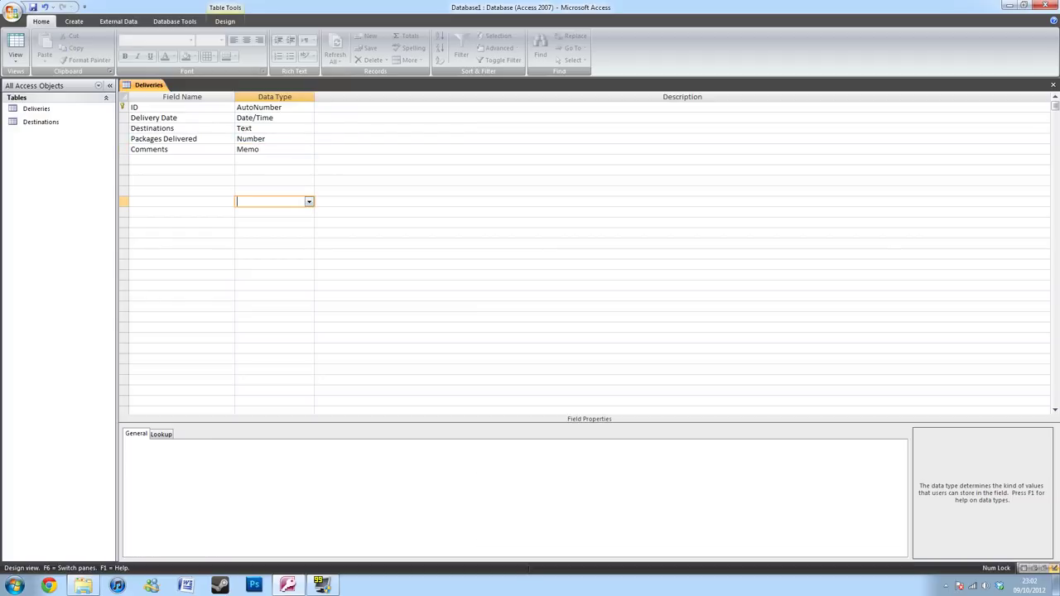
Save and close the Deliveries table
right_click(150, 85)
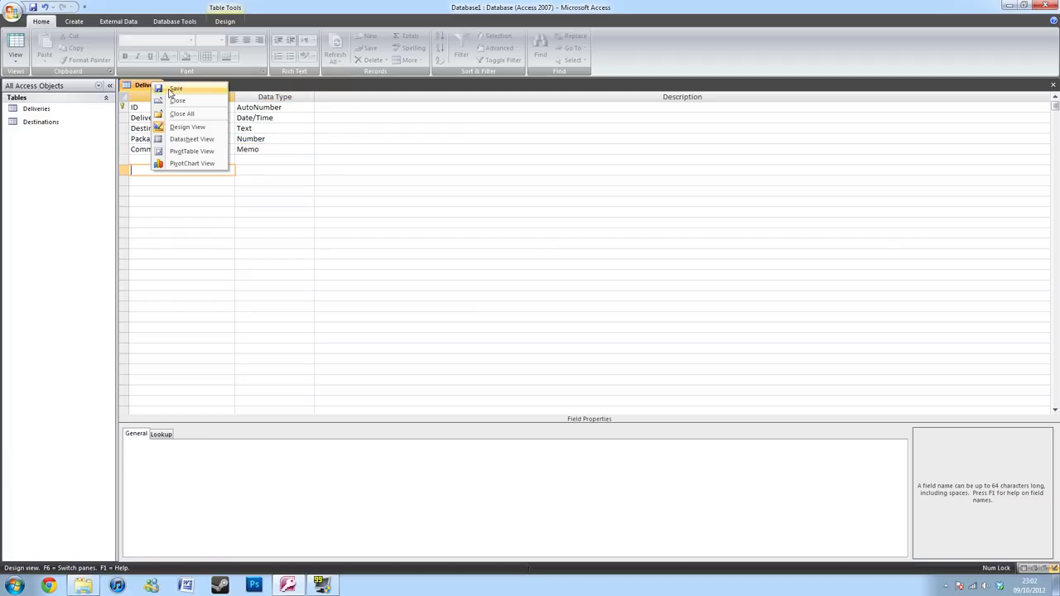
click(170, 89)
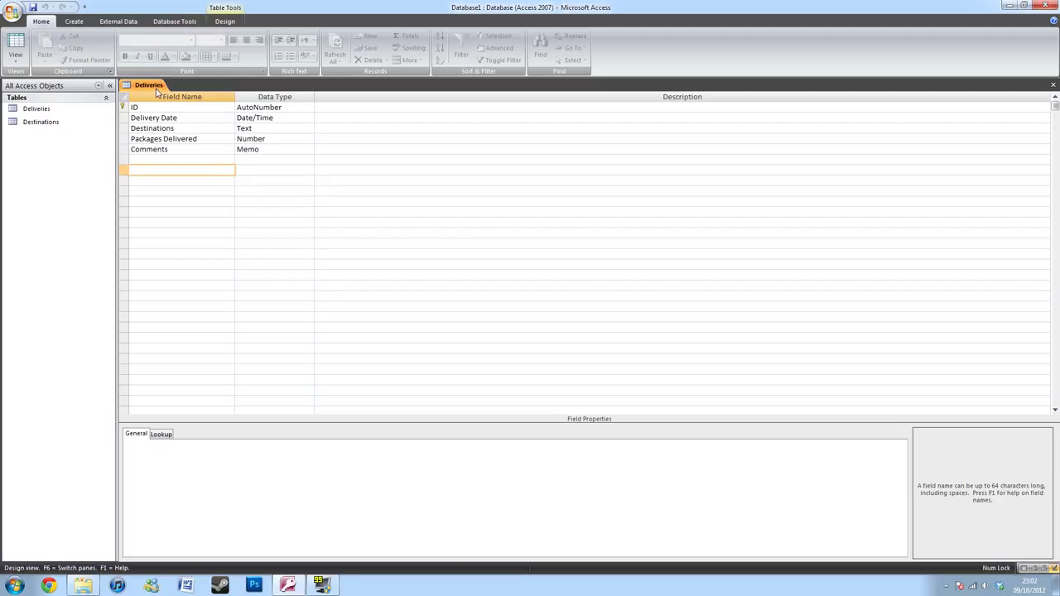
right_click(150, 88)
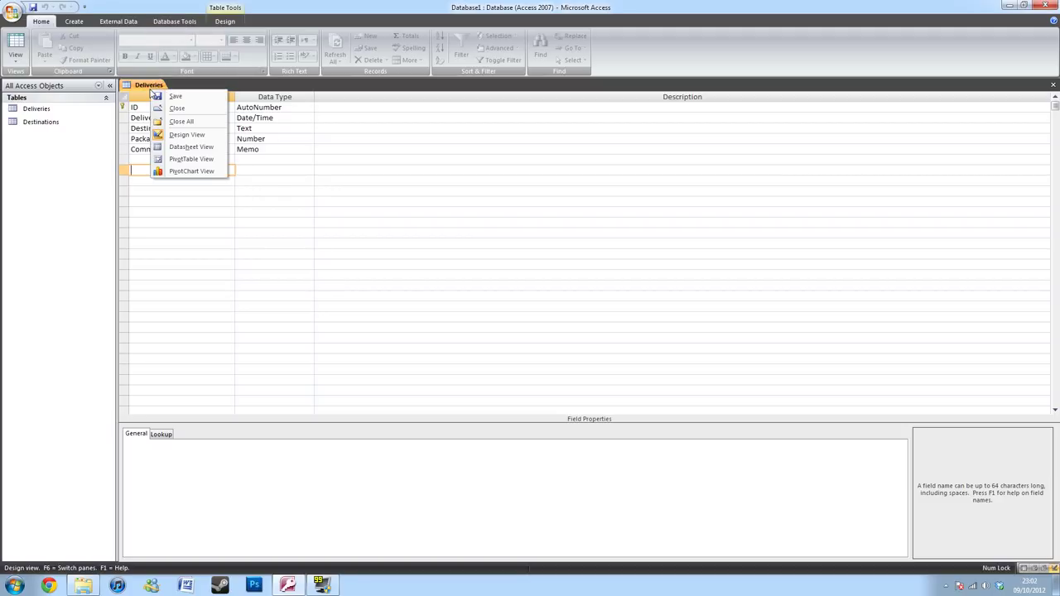
click(168, 108)
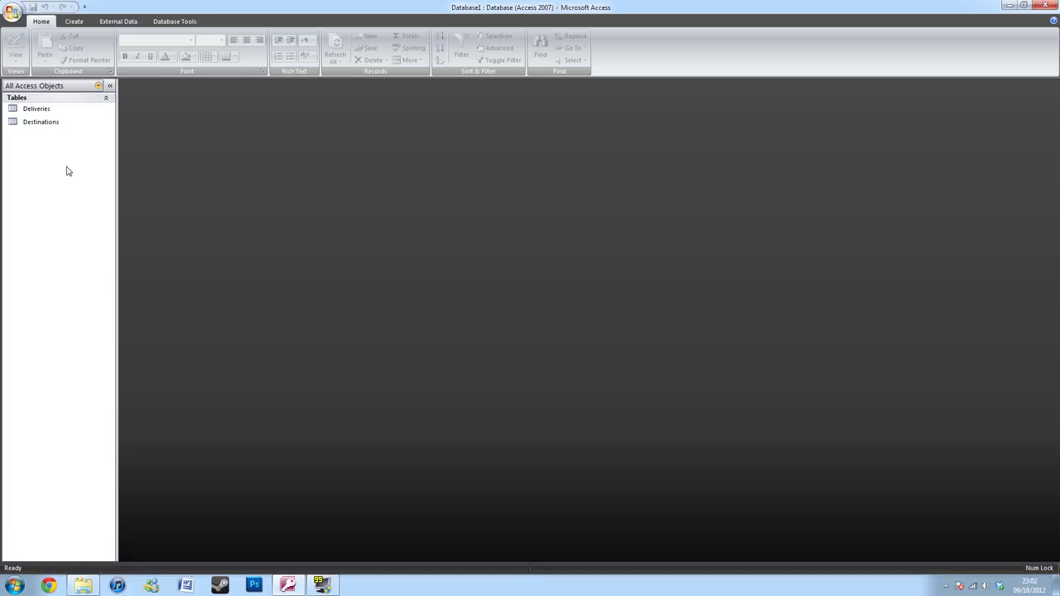
Create a blank form and save it as Deliveries Input Form
click(72, 22)
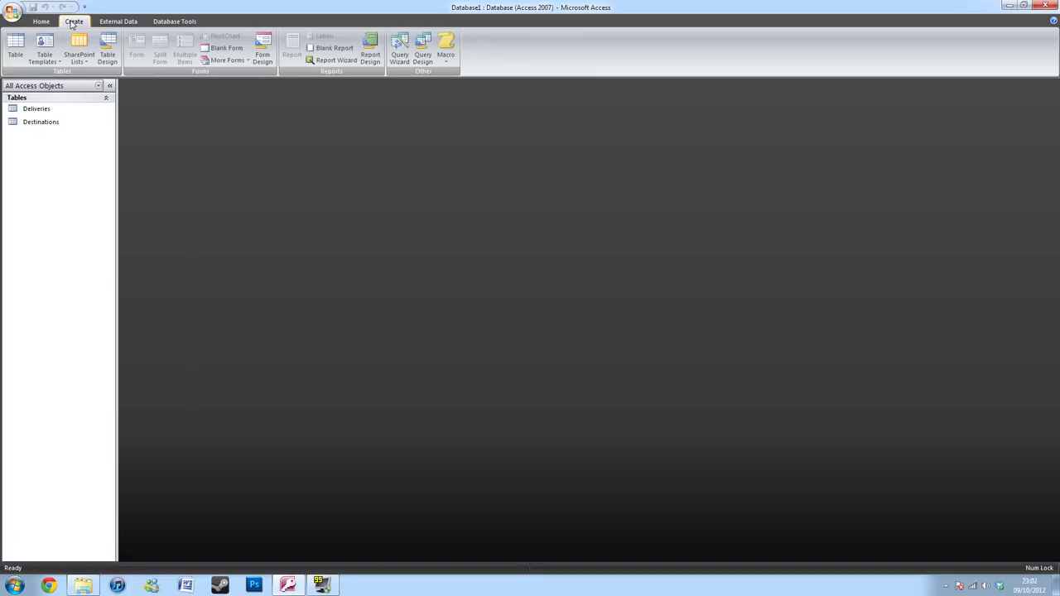
click(225, 51)
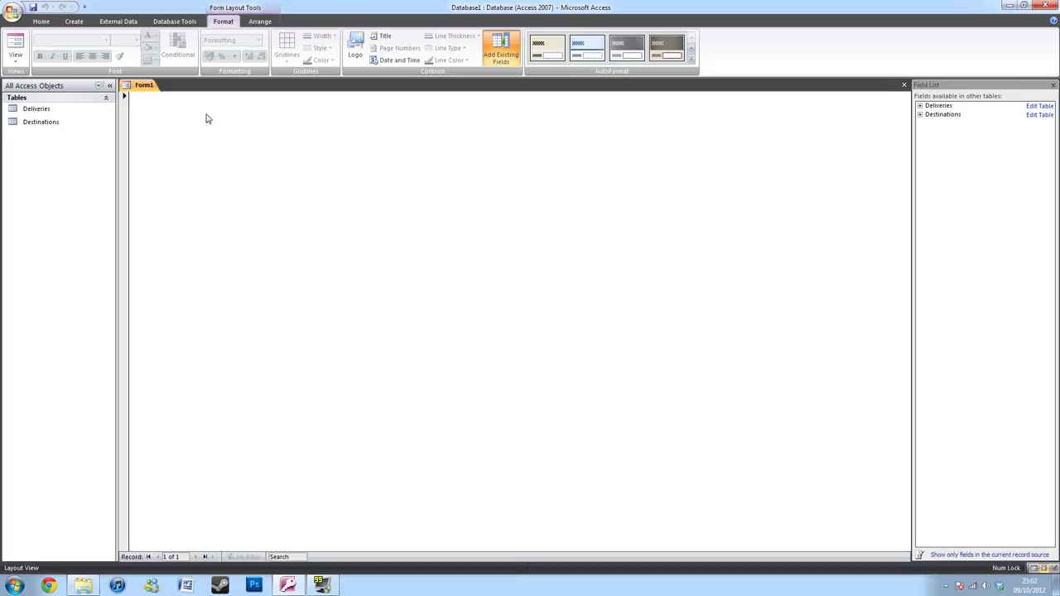
right_click(147, 87)
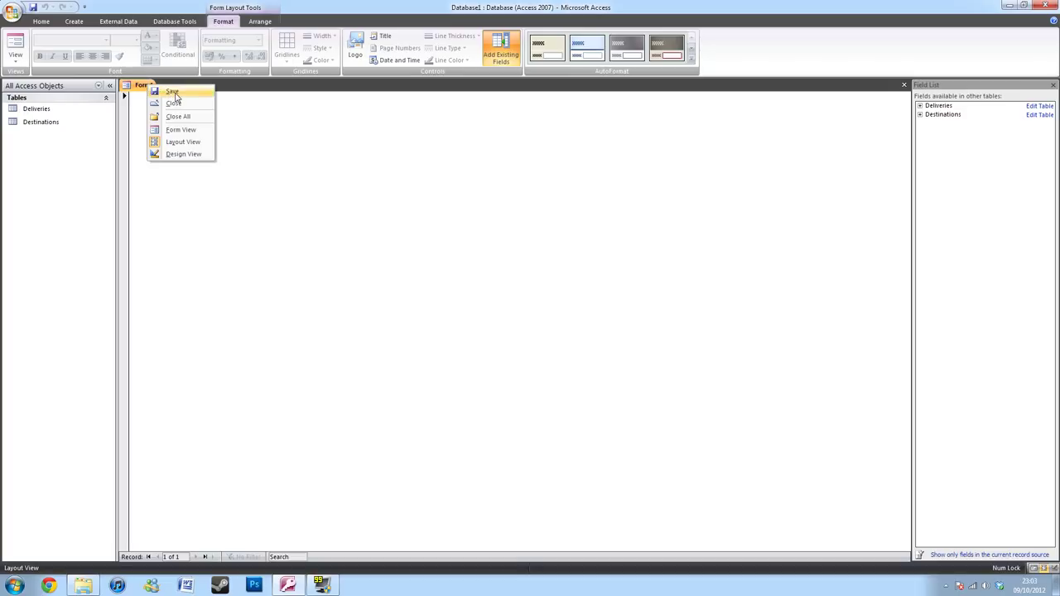
click(174, 92)
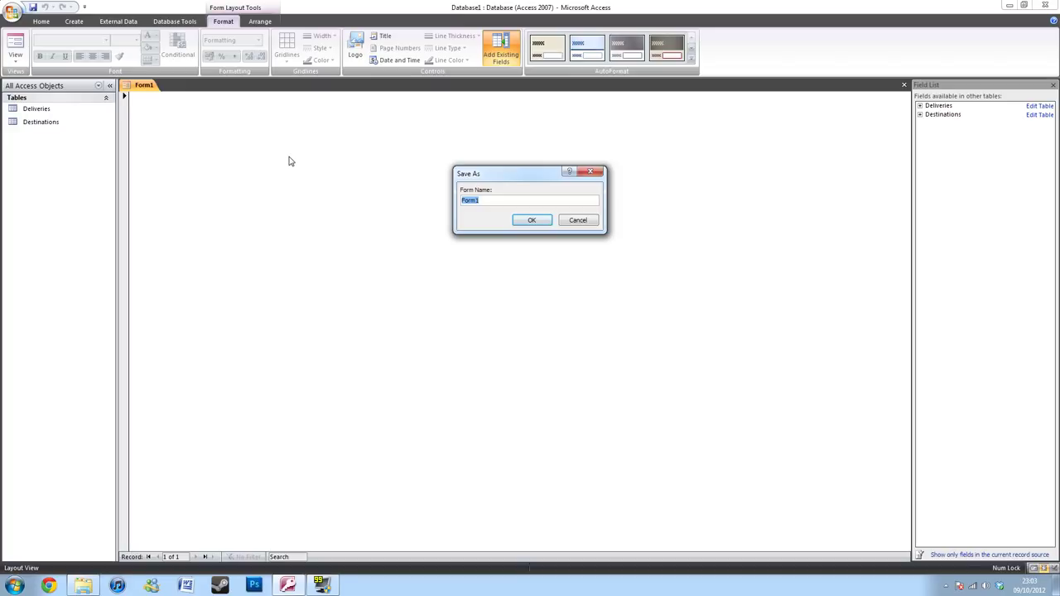
key(BackSpace)
text(Deliveries Input Form)
key(Return)
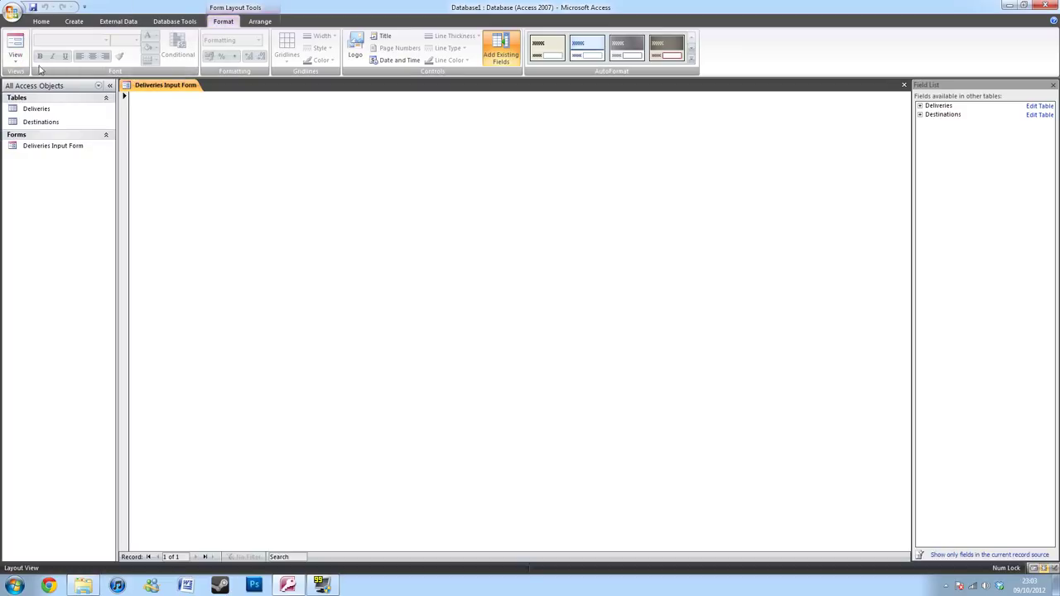
In Design View, enlarge the form's grid to about 30.5 by 16 ruler units and add a form header and footer
click(13, 61)
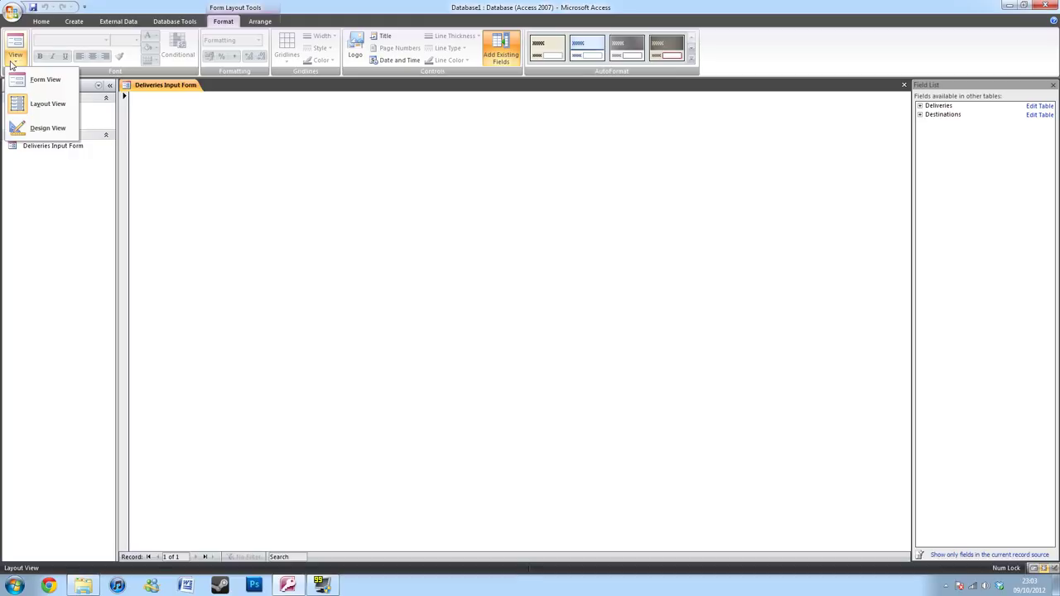
click(49, 128)
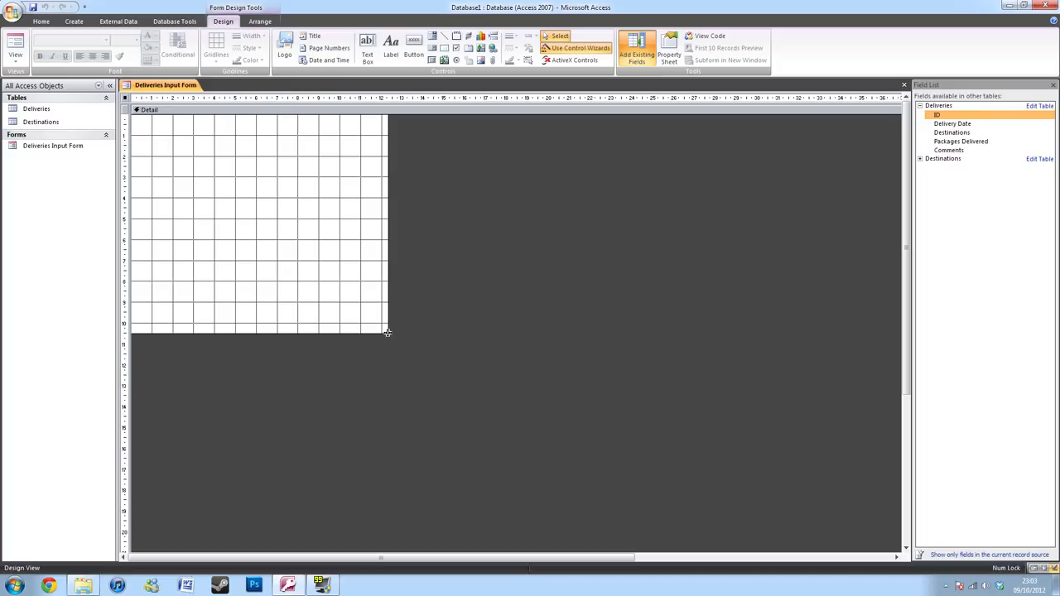
drag(387, 332, 769, 456)
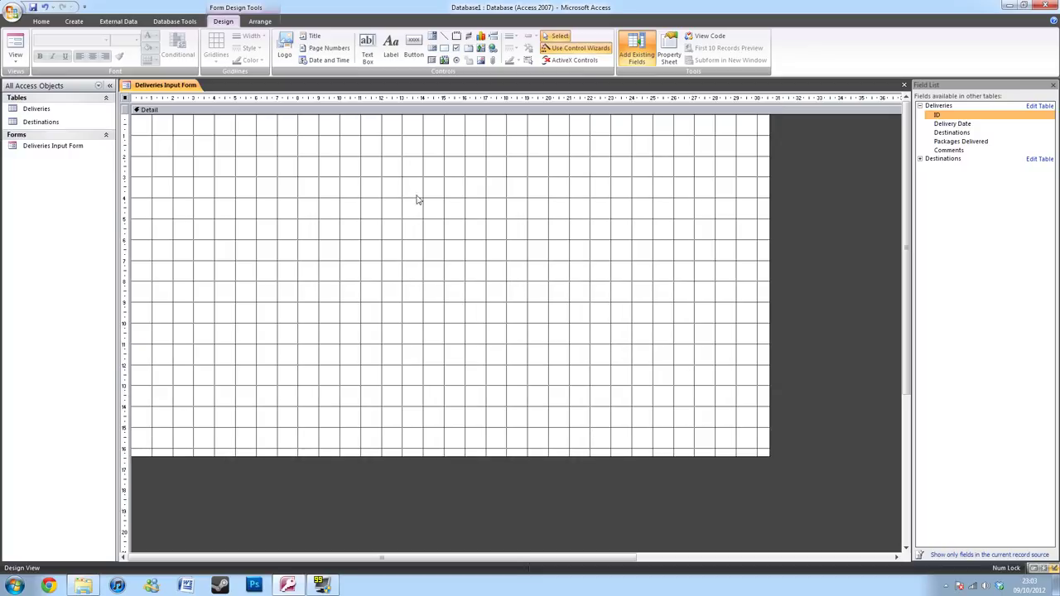
right_click(403, 146)
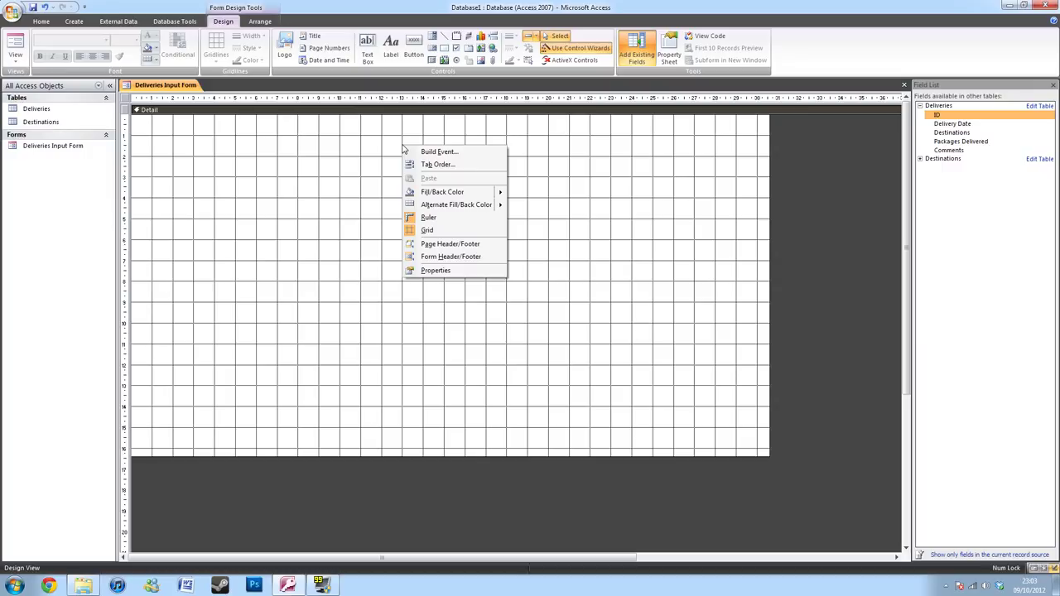
click(451, 258)
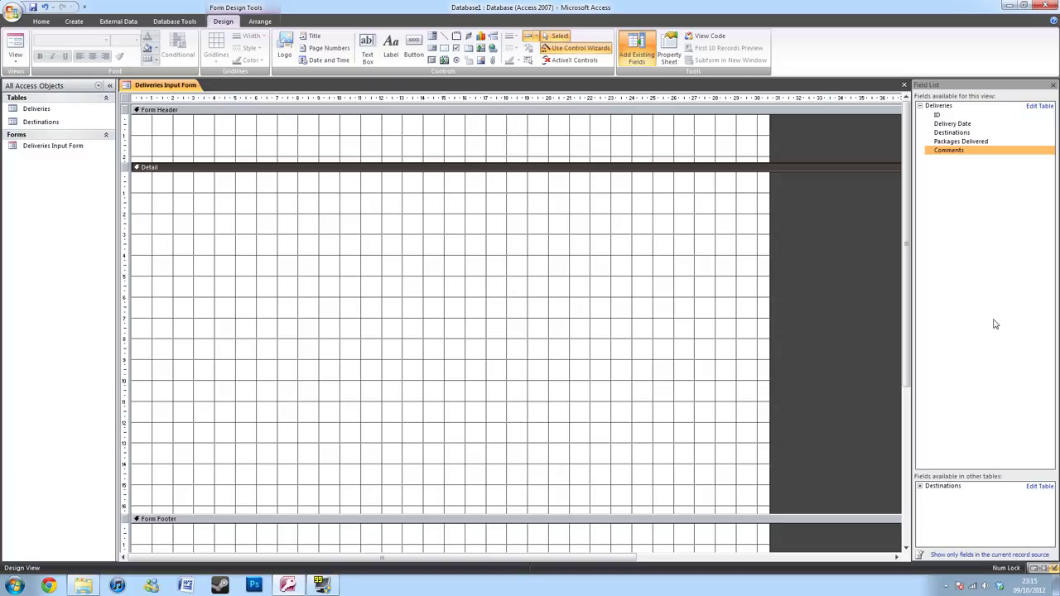
Add the ID, Delivery Date, Destinations, Packages Delivered and Comments fields from the Deliveries table to the Detail section
click(949, 116)
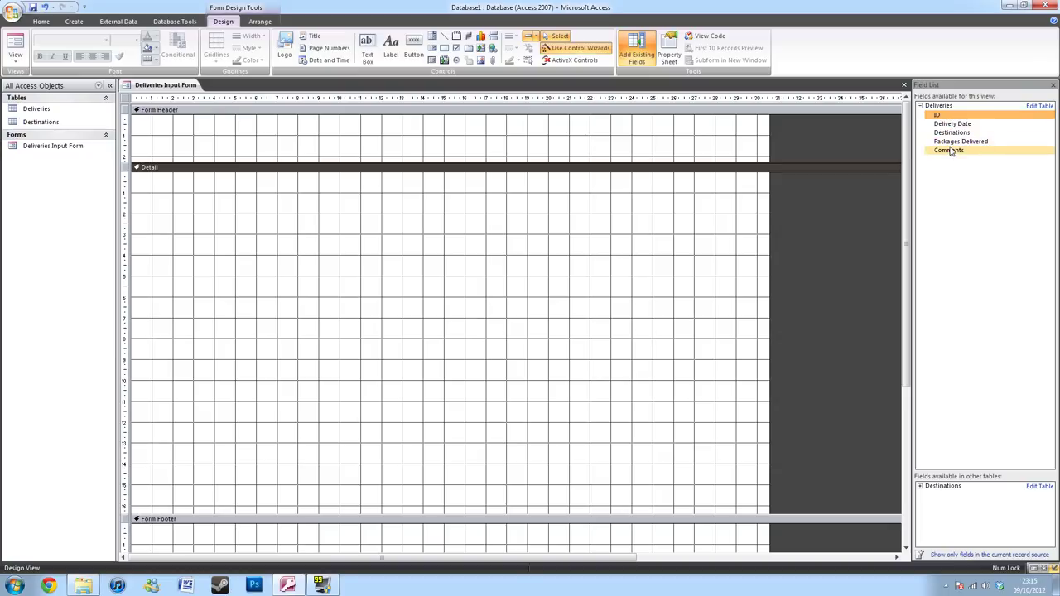
shift+click(951, 151)
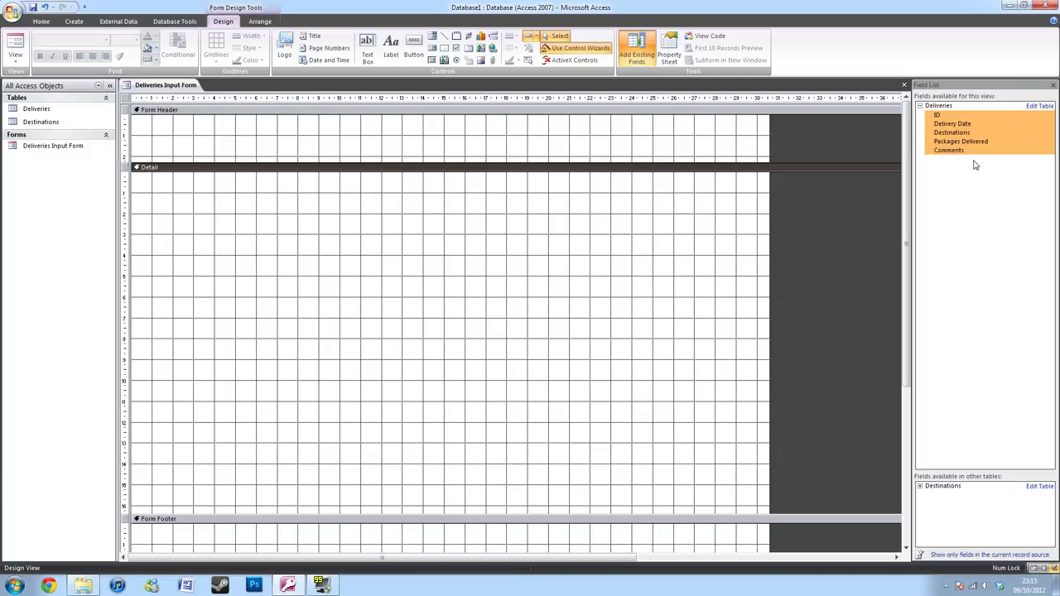
drag(952, 149, 523, 256)
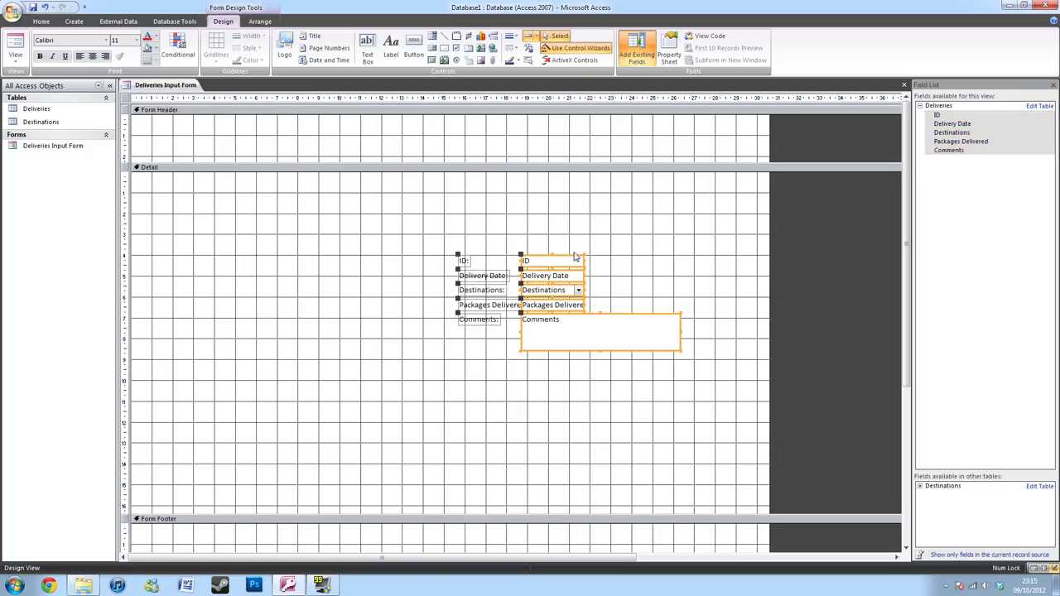
click(598, 298)
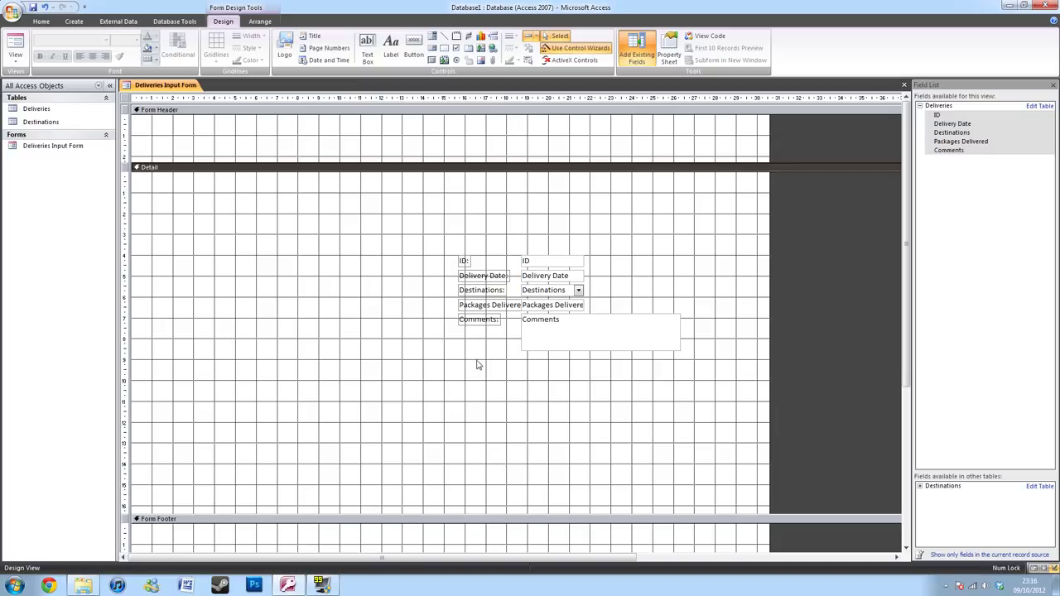
Cut the five field labels from the Detail section and paste them into the Form Header
drag(476, 361, 439, 235)
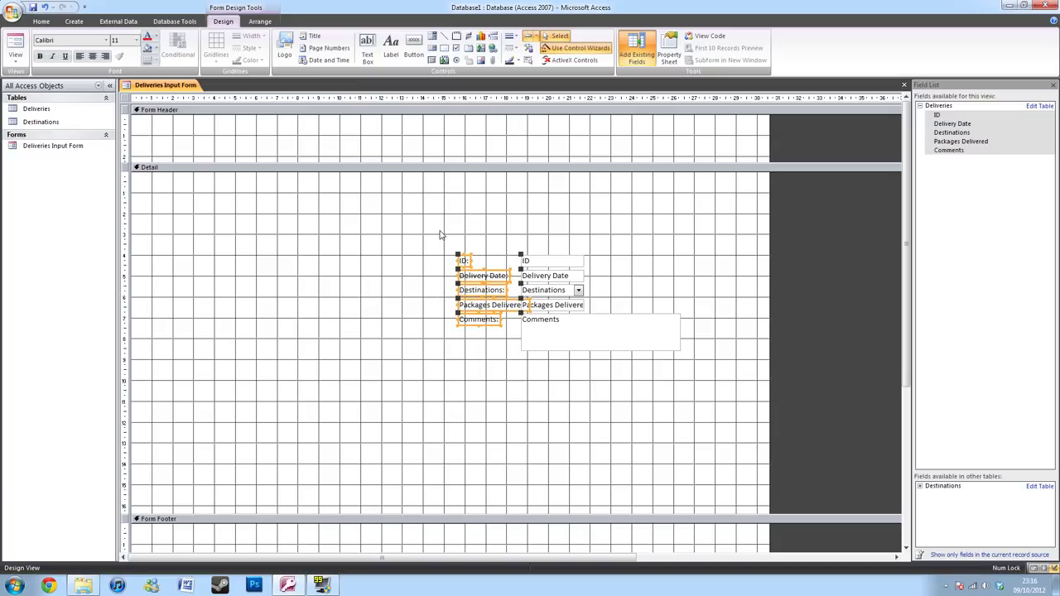
right_click(487, 279)
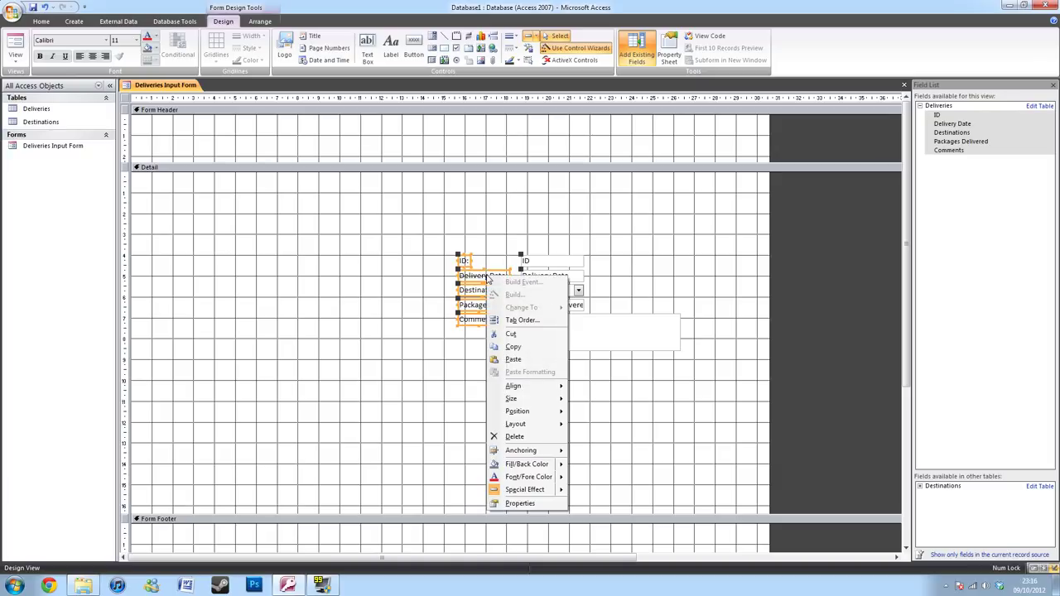
click(518, 335)
right_click(354, 125)
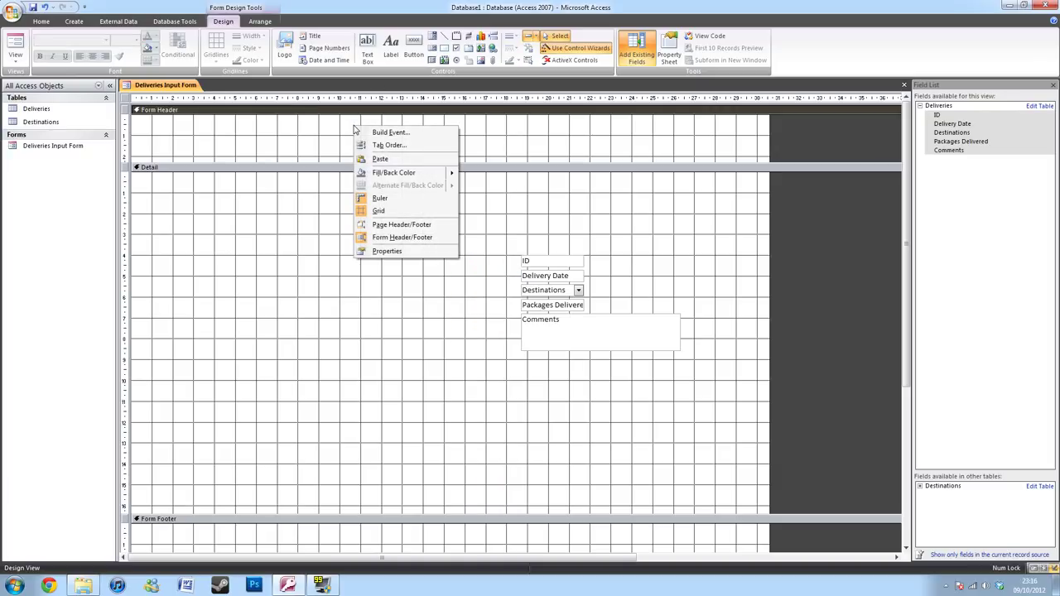
click(379, 158)
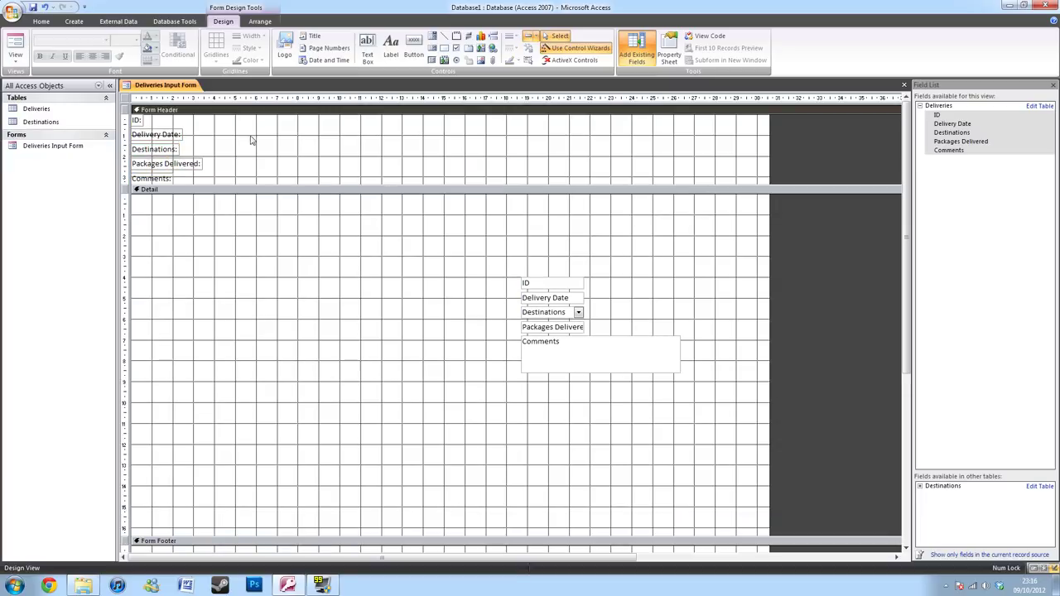
Arrange the Delivery Date, Destinations, Packages Delivered and Comments labels side by side in one row along the top of the Form Header
drag(254, 139, 153, 184)
drag(166, 141, 453, 123)
click(454, 142)
click(478, 135)
click(433, 137)
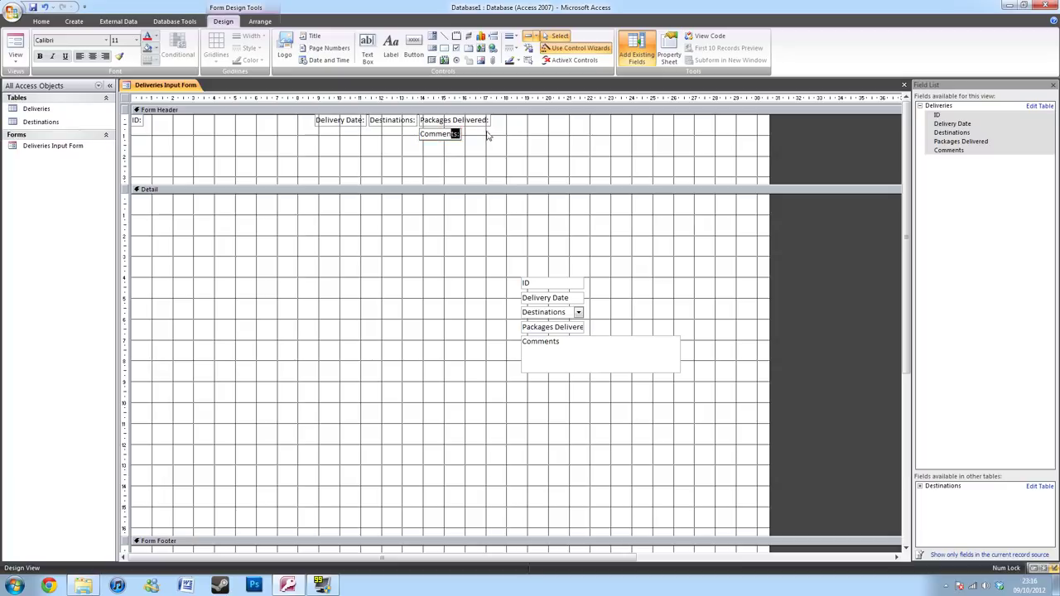
drag(451, 143, 514, 123)
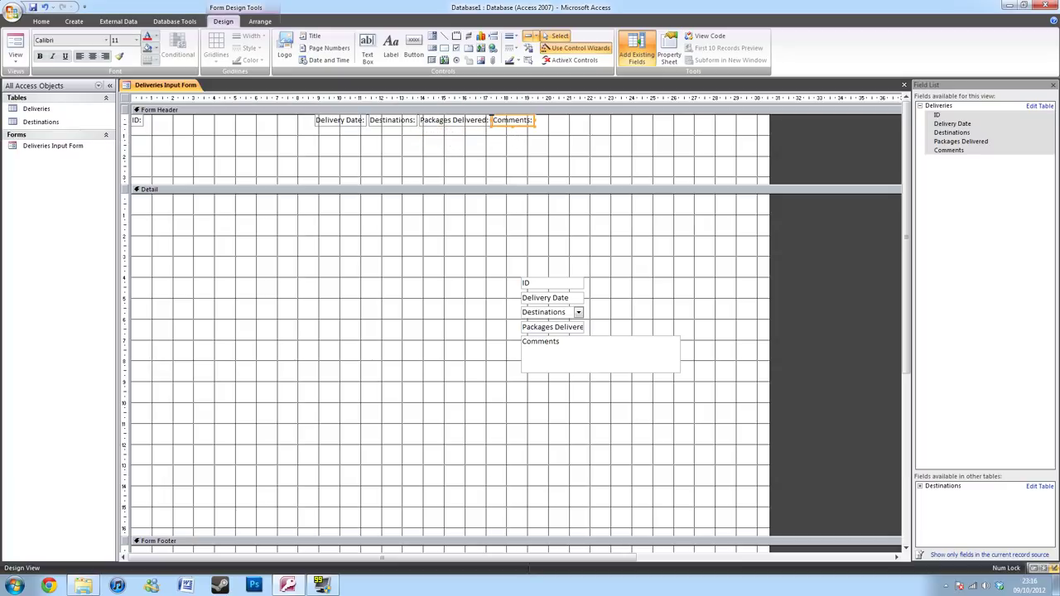
Place the ID label directly before Delivery Date in the header row and shrink the Form Header to the height of the labels
click(121, 130)
click(143, 122)
drag(139, 124, 309, 123)
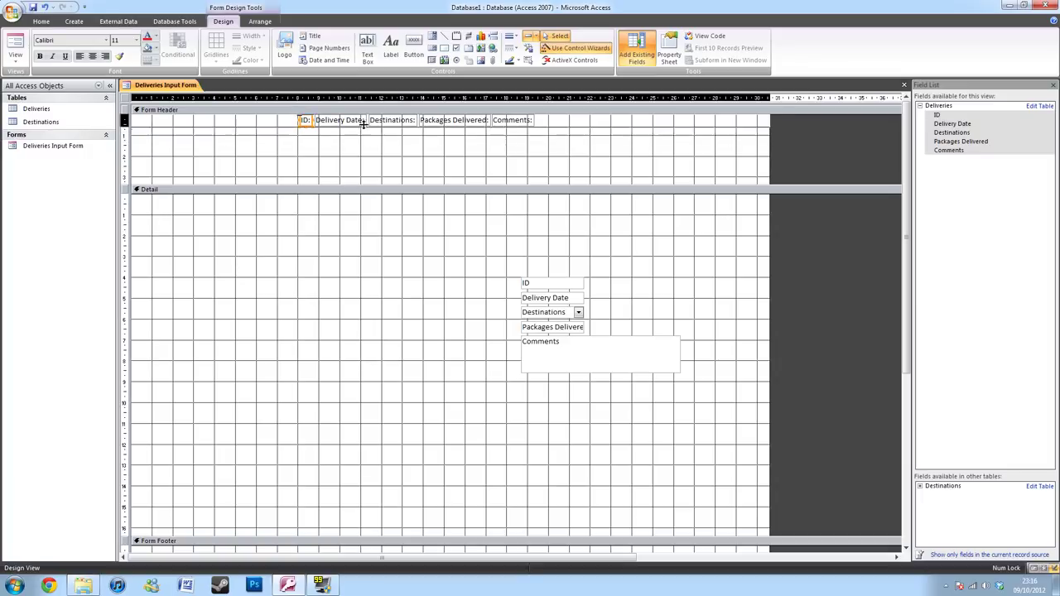
drag(375, 88, 375, 88)
click(380, 213)
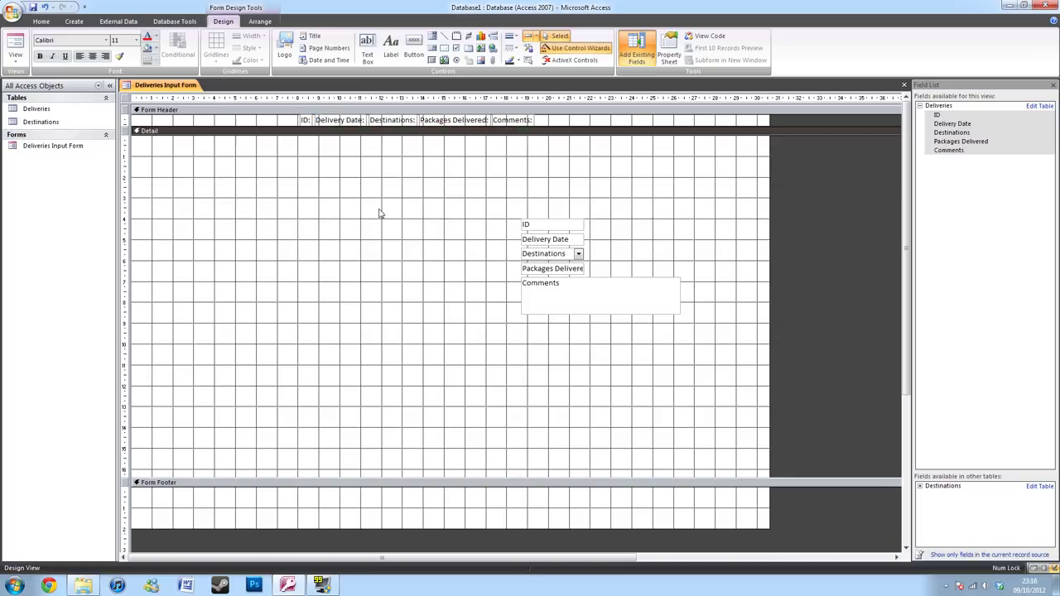
Move the field boxes to the top of the Detail section, with ID narrowed beneath its label and the others stacked beside it
drag(693, 177, 458, 348)
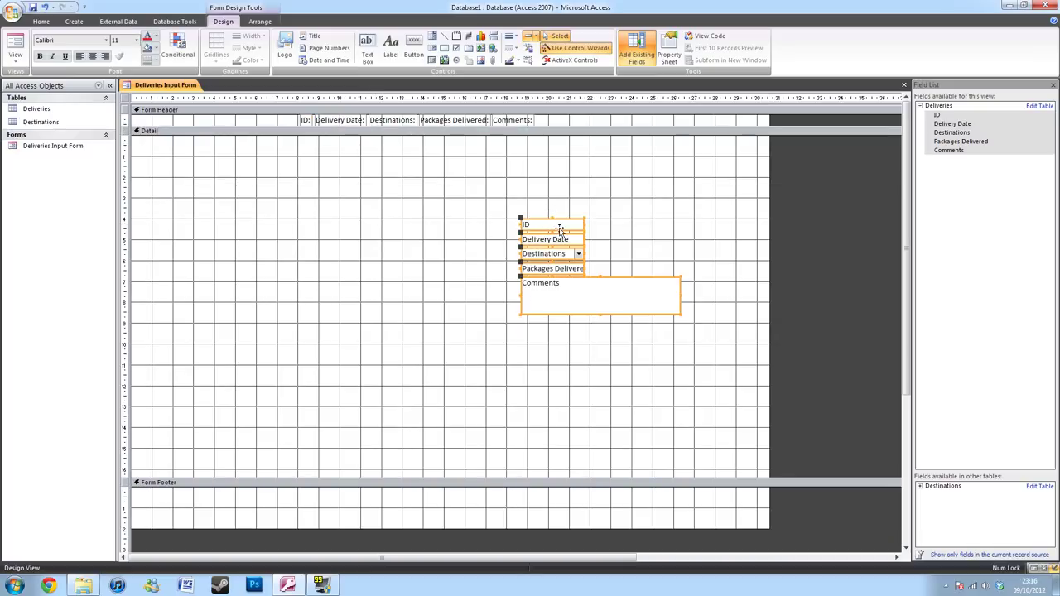
drag(559, 229, 305, 233)
click(365, 149)
click(358, 141)
click(366, 154)
drag(348, 158, 370, 142)
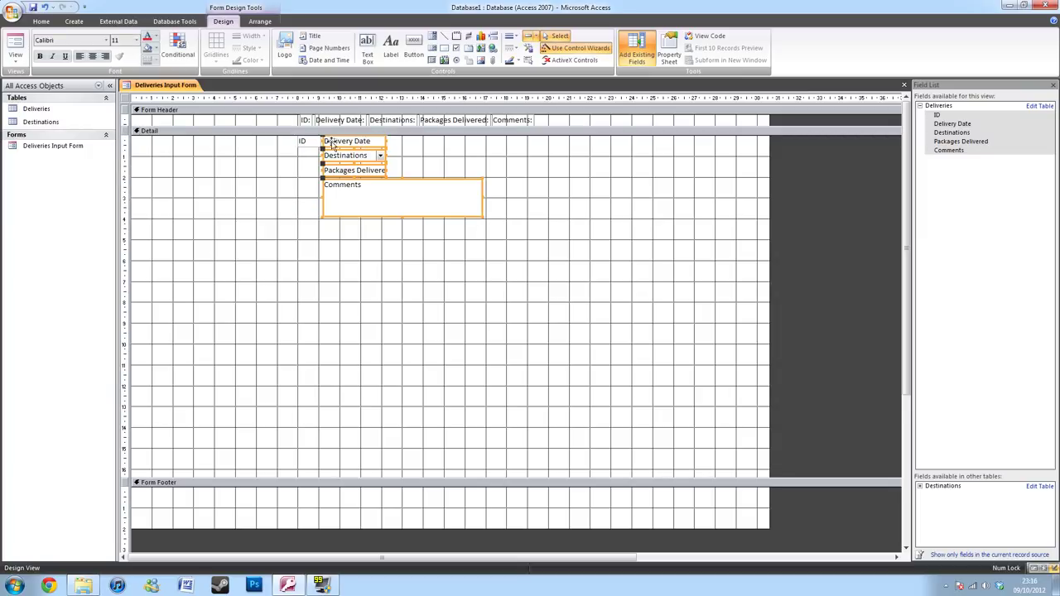
click(312, 141)
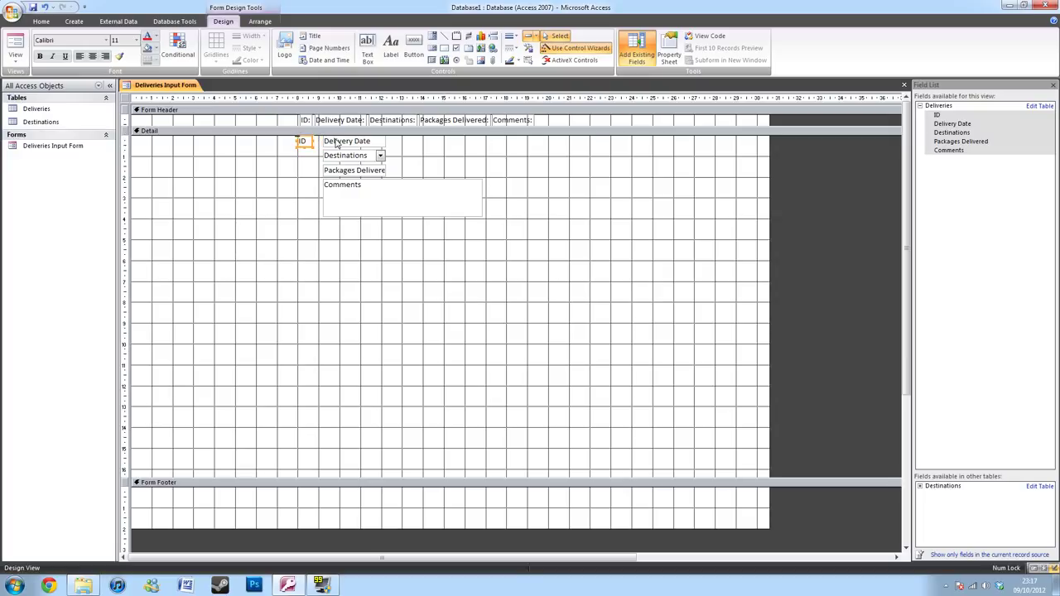
Align the Delivery Date box beneath its header label, narrow it to the label's width, and stack the remaining boxes beside it
drag(443, 142, 345, 217)
drag(344, 143, 398, 141)
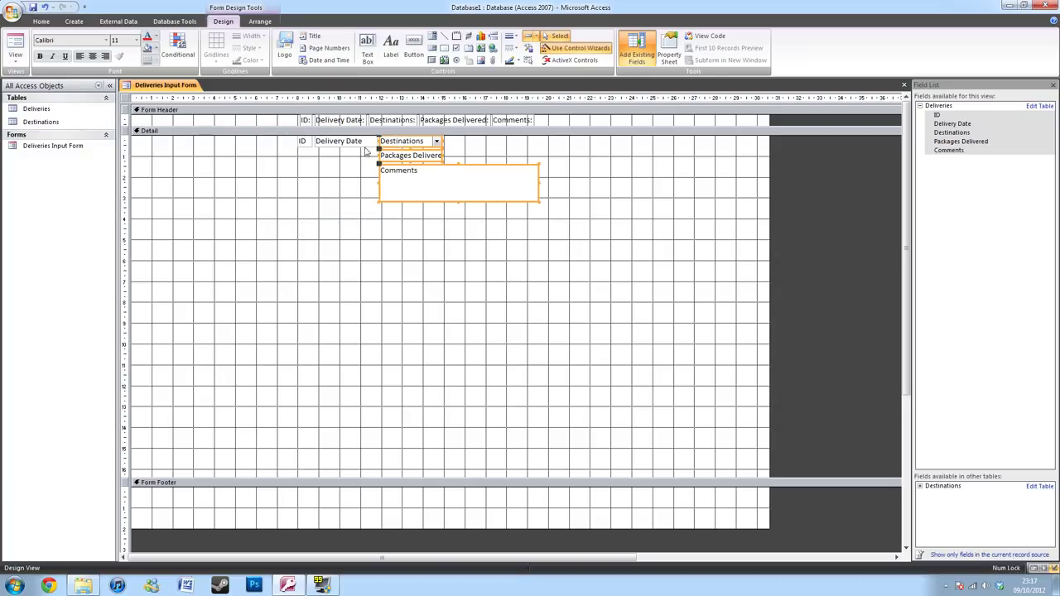
click(348, 142)
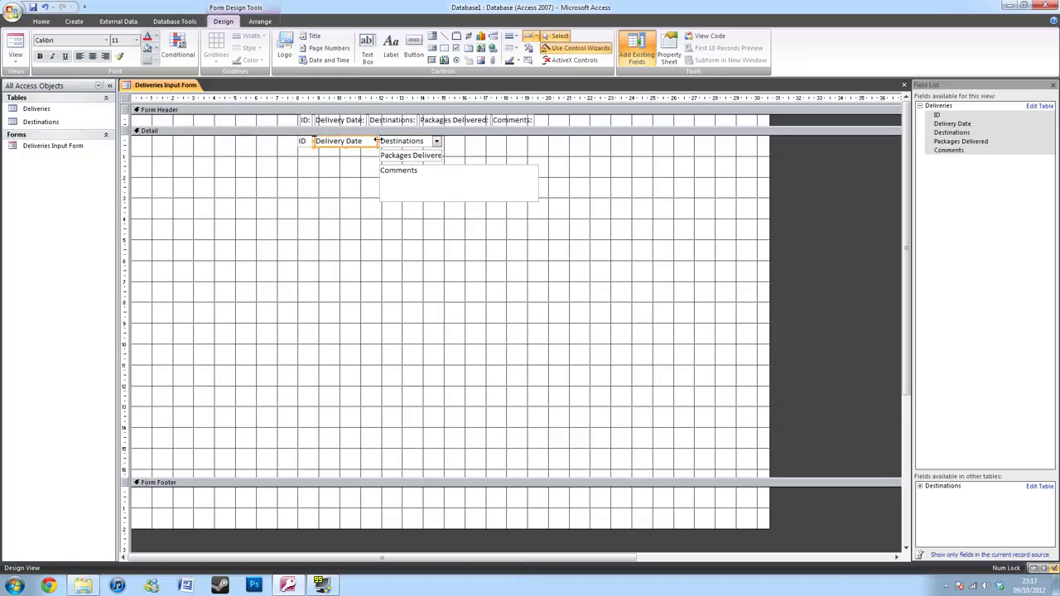
drag(375, 141, 369, 141)
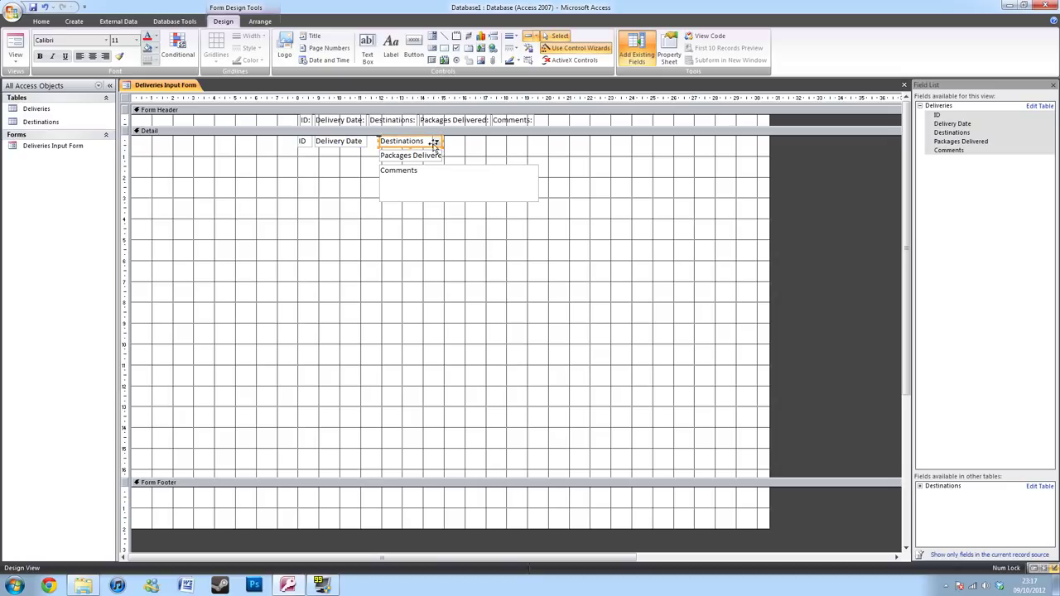
Line up the Destinations, Packages Delivered and Comments boxes in the same row beneath their header labels
drag(514, 147, 405, 213)
drag(405, 143, 394, 142)
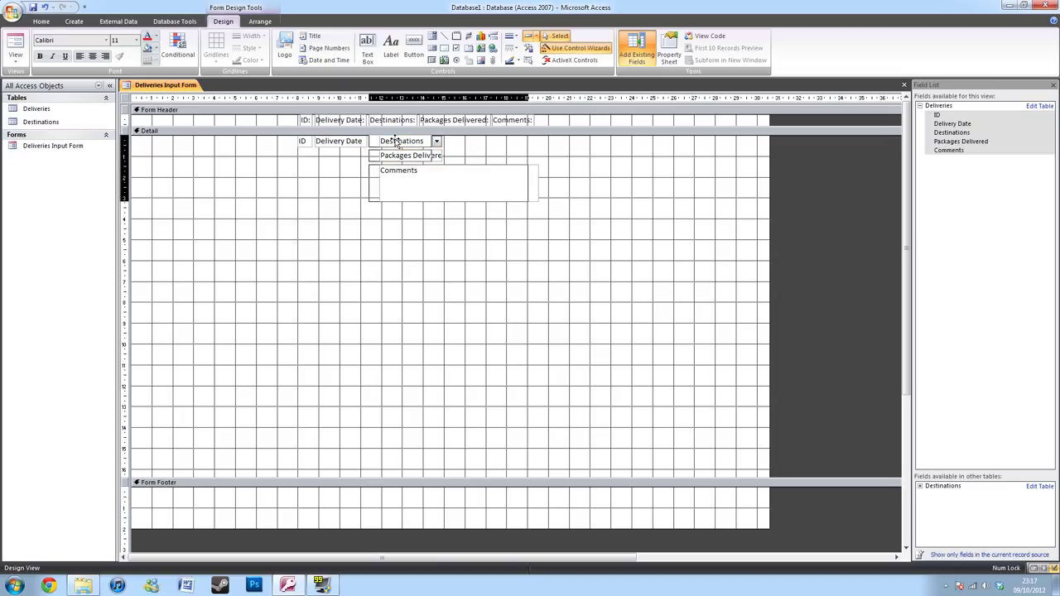
click(478, 154)
drag(479, 154, 369, 201)
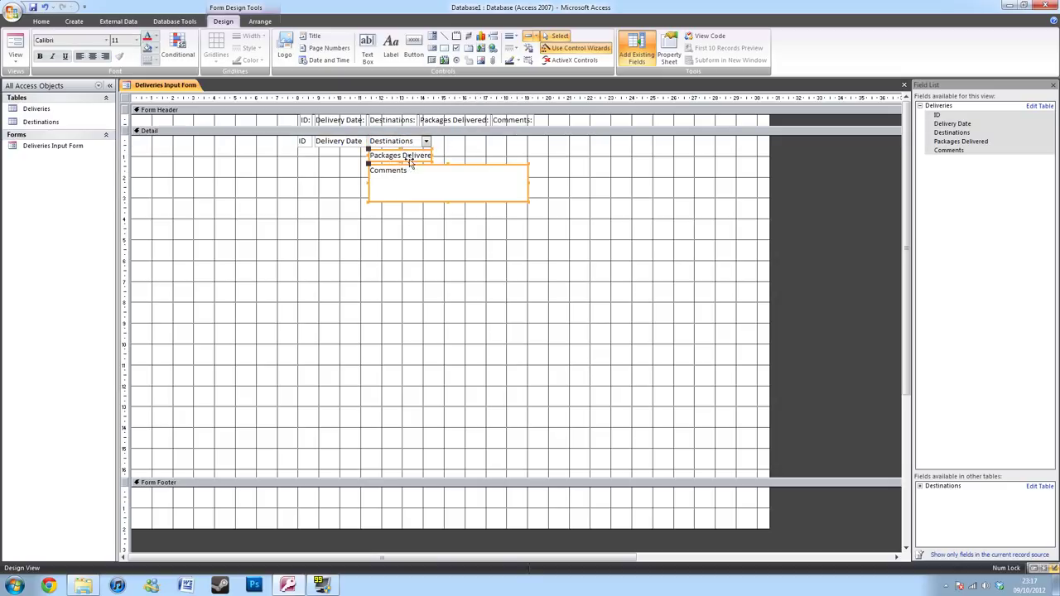
drag(407, 161, 478, 139)
click(481, 121)
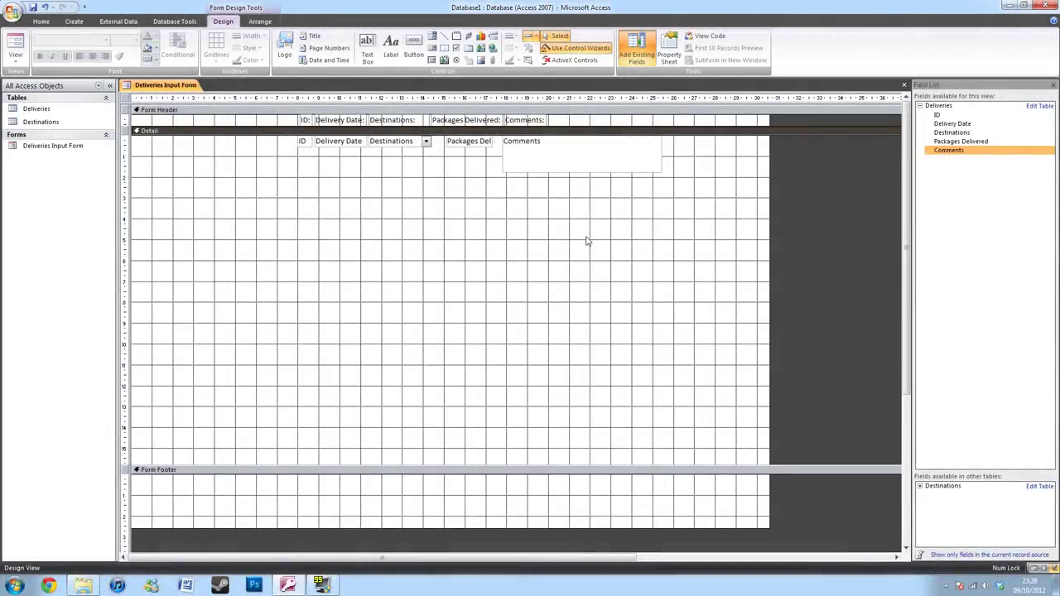
Format all header labels and field boxes with red, bold, italic, centred text
drag(565, 230, 294, 86)
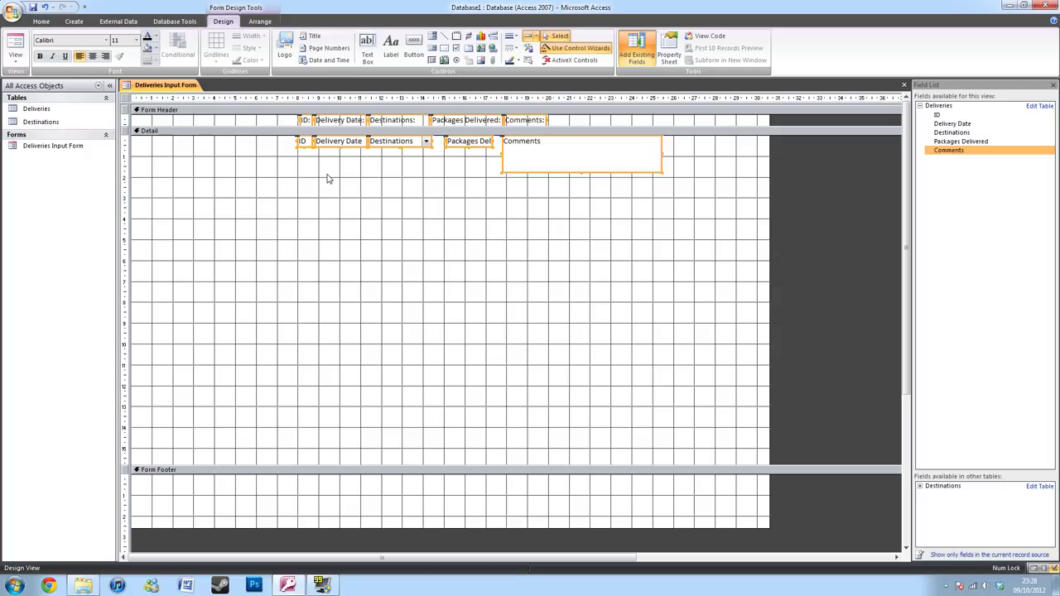
click(154, 38)
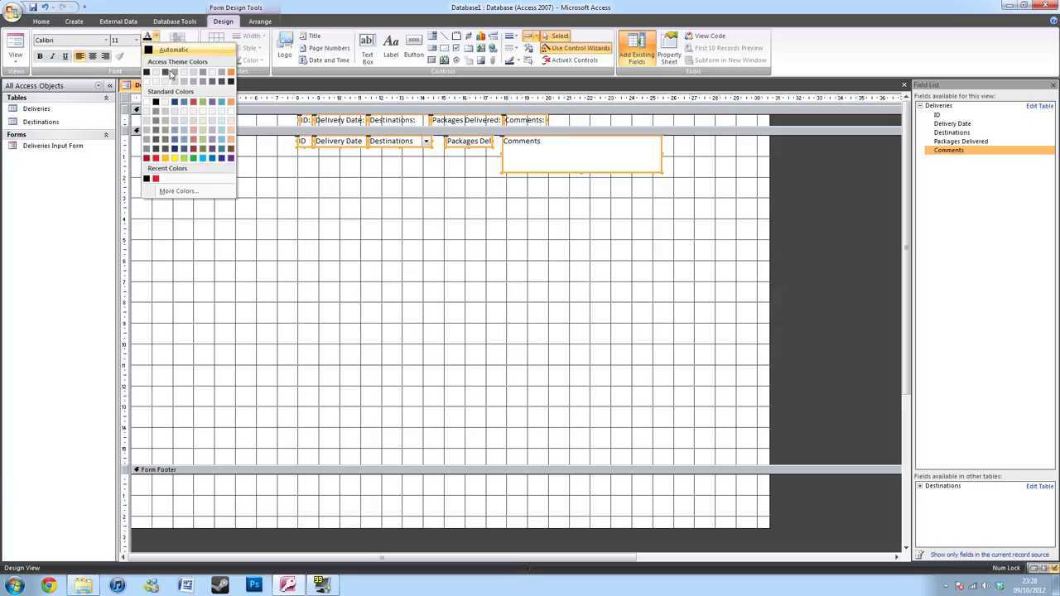
click(156, 178)
click(52, 56)
click(92, 55)
click(508, 208)
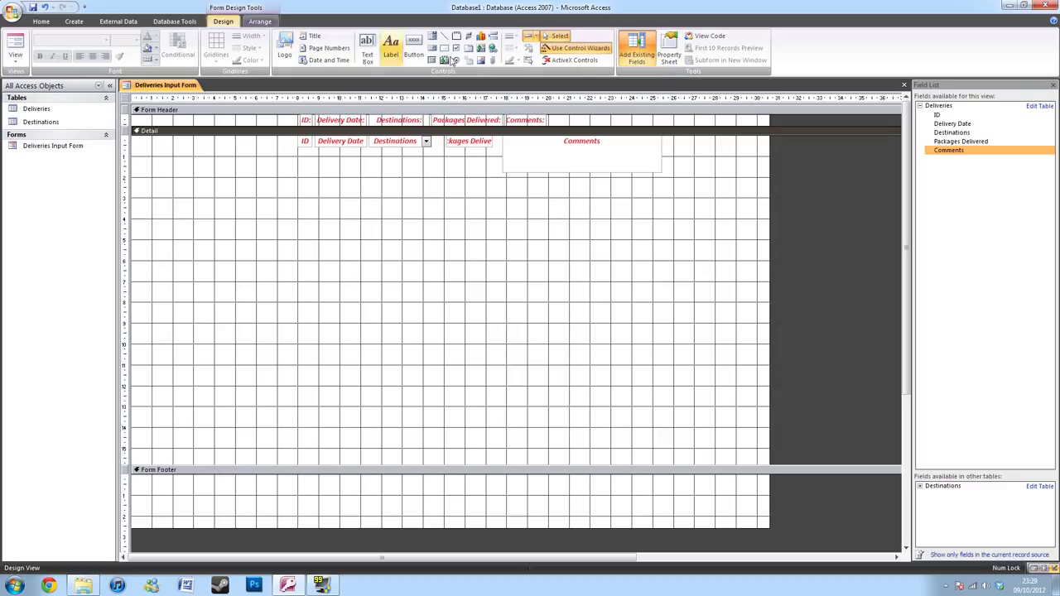
Check the form's Default View and Data Entry properties in the property sheet
click(671, 58)
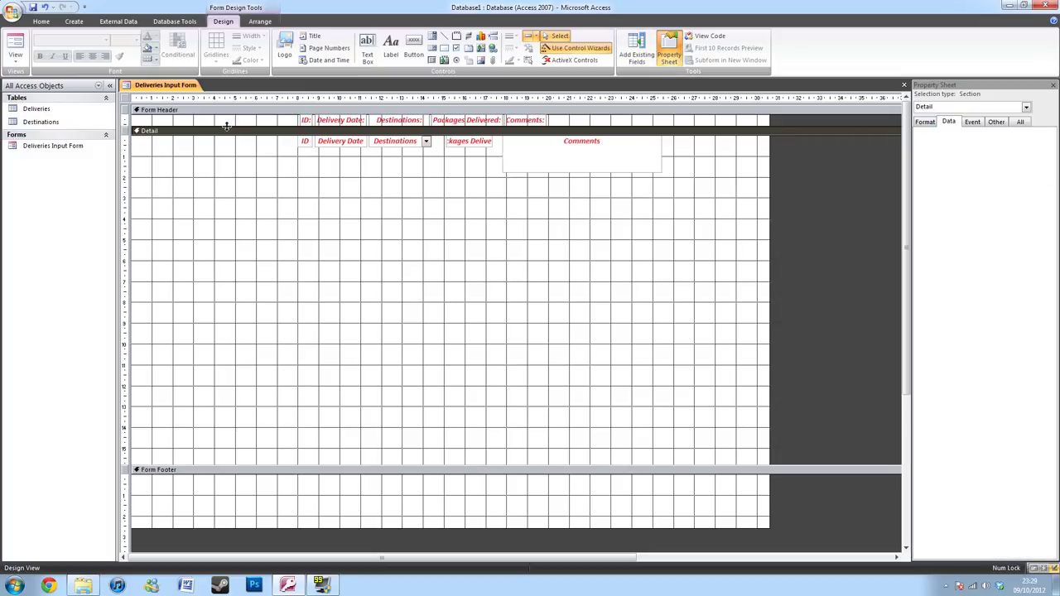
click(924, 107)
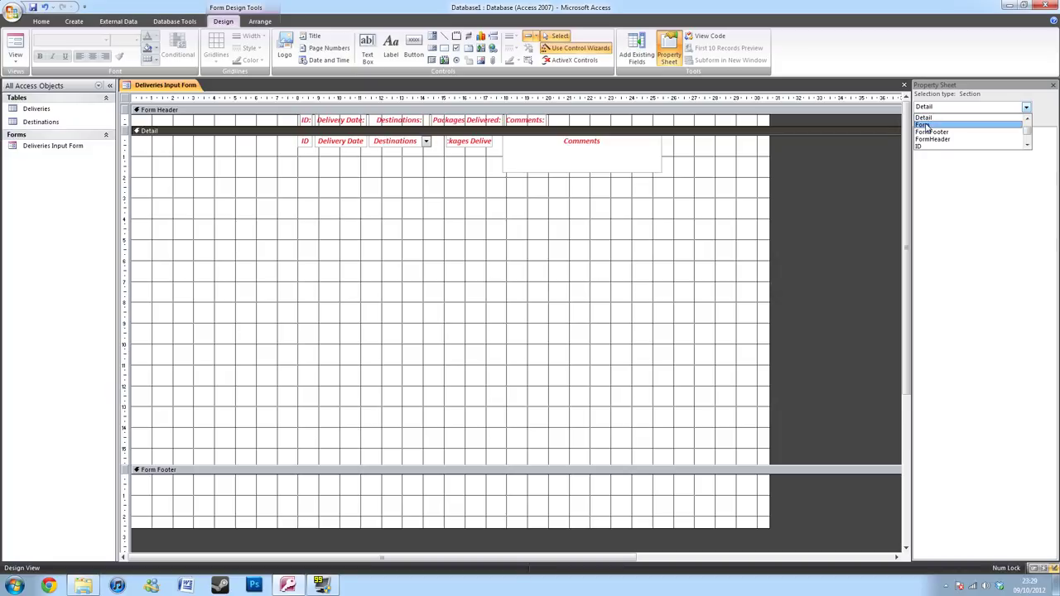
click(925, 126)
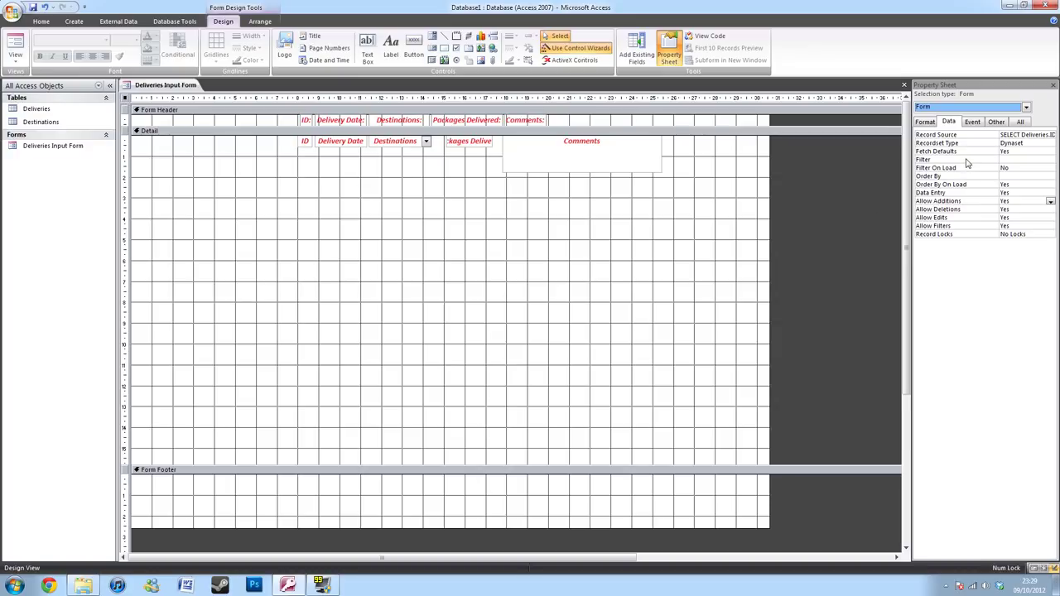
click(926, 121)
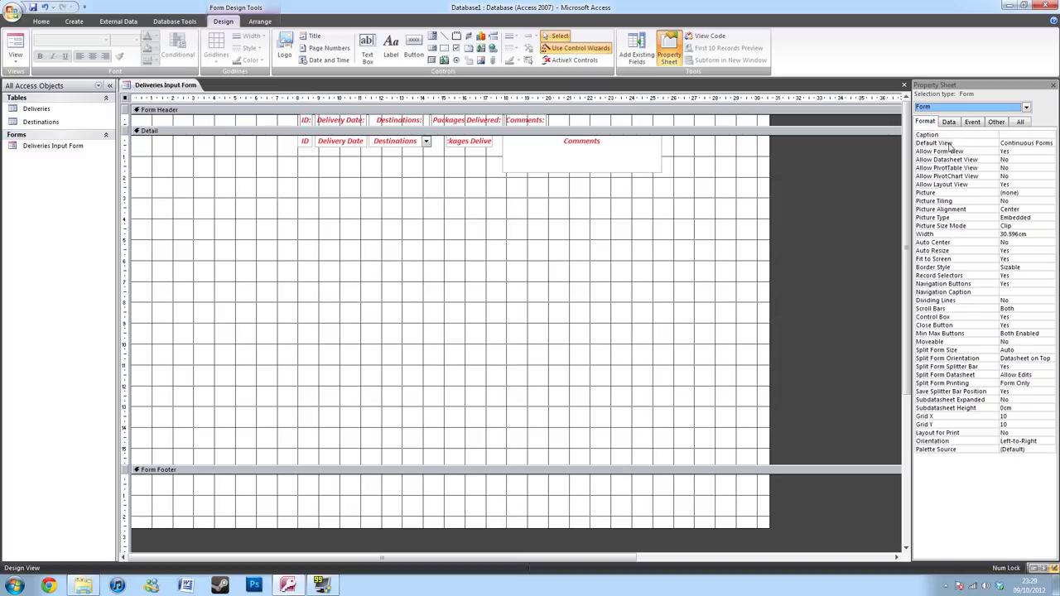
click(984, 149)
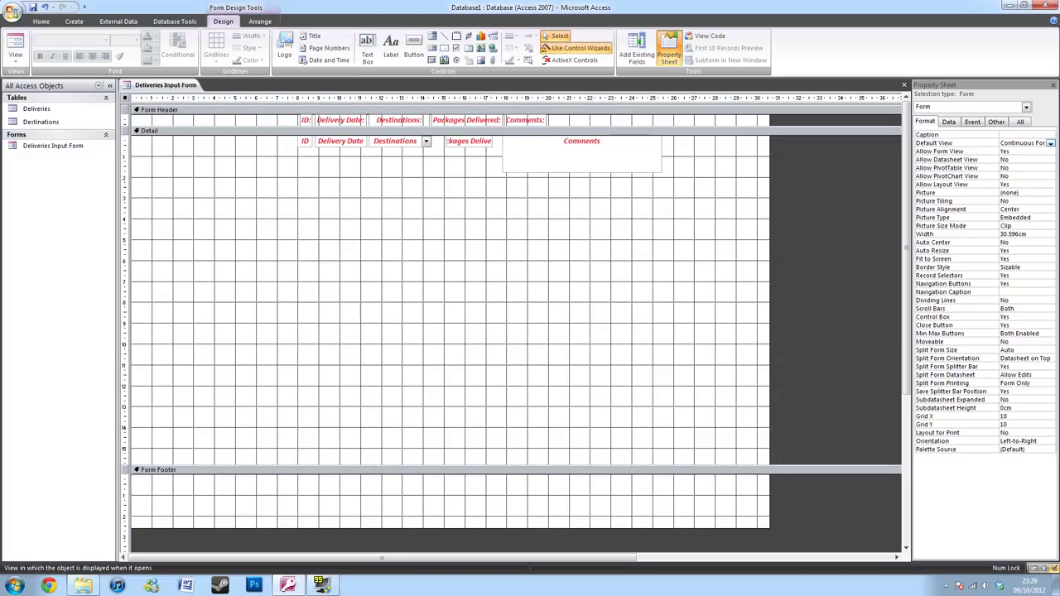
click(948, 123)
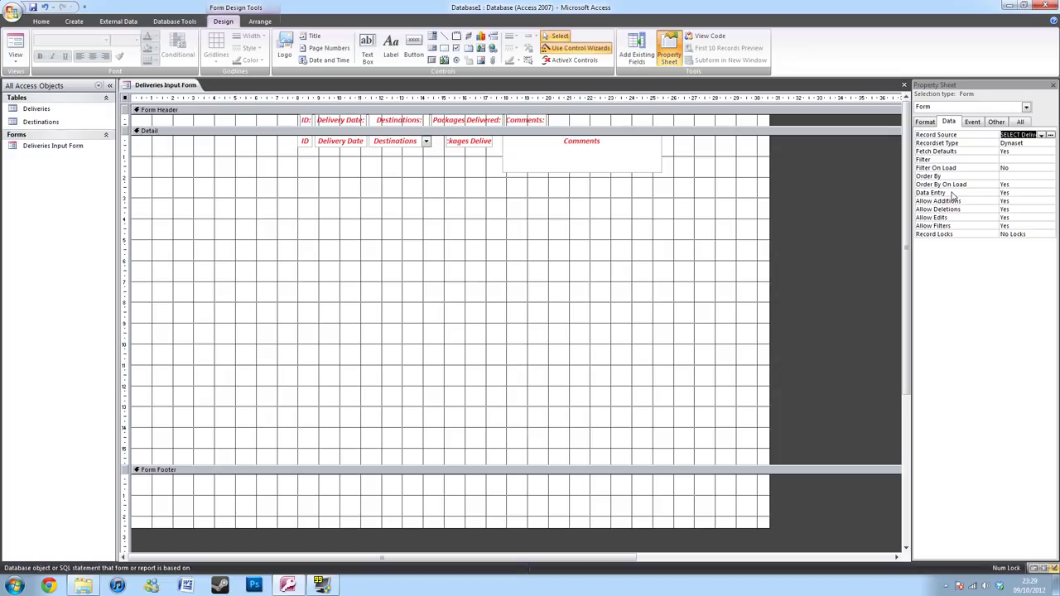
click(1004, 193)
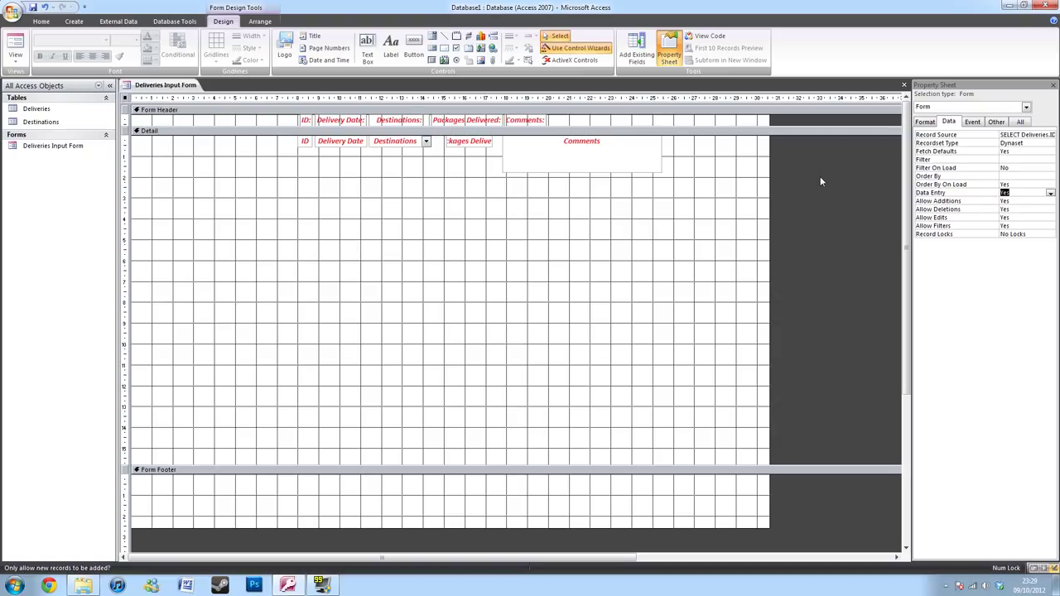
click(1053, 85)
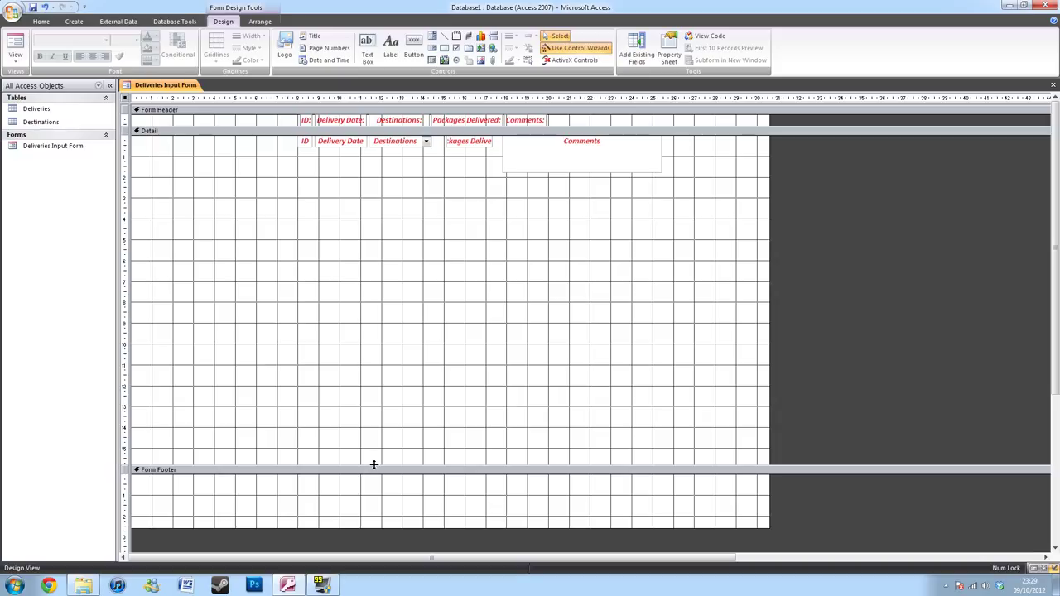
Shrink the Detail section to just below the Comments box and collapse the Form Footer completely, saving the form
drag(374, 464, 454, 181)
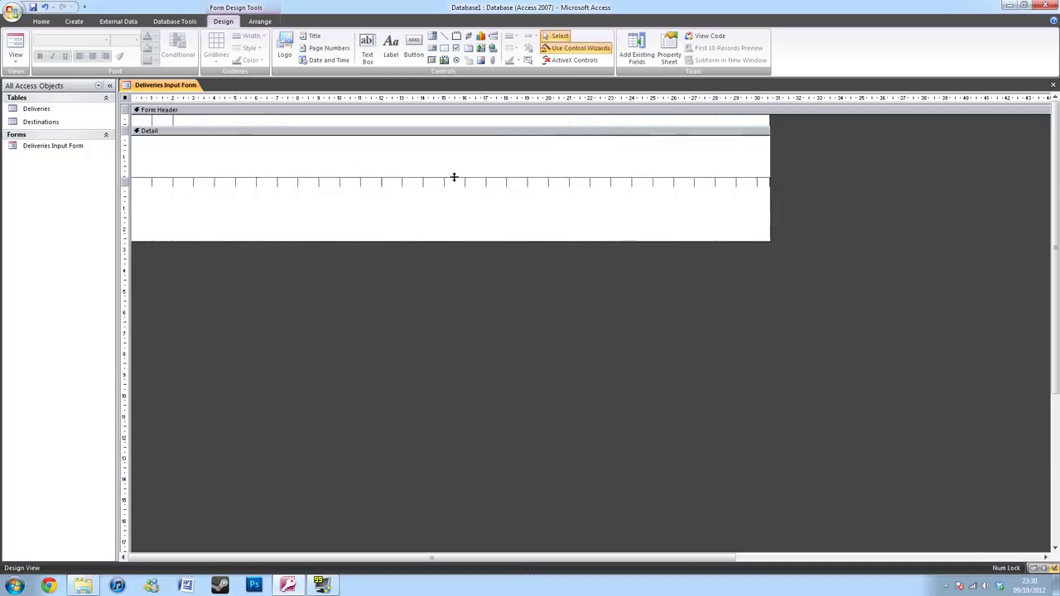
drag(453, 241, 458, 166)
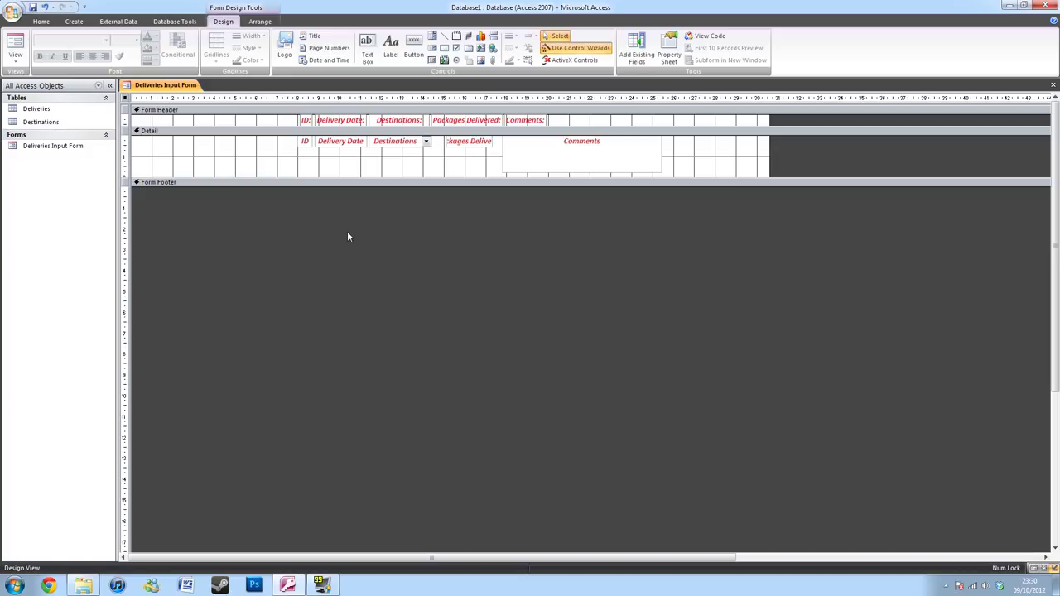
right_click(190, 86)
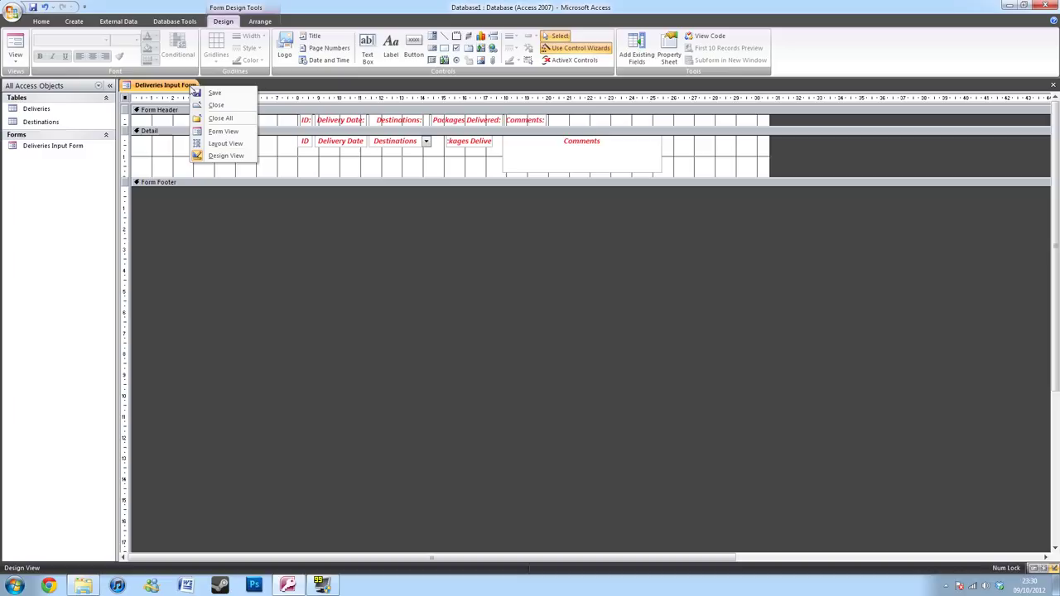
click(208, 92)
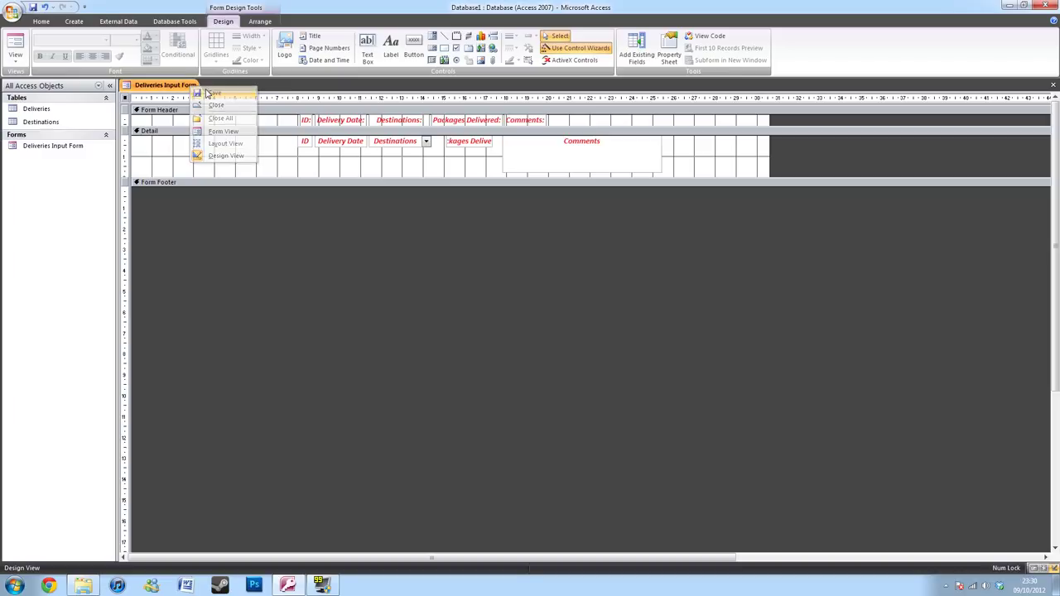
Switch to Form View and start a delivery record dated 19/11/1999 with Birmingham as the destination
click(15, 56)
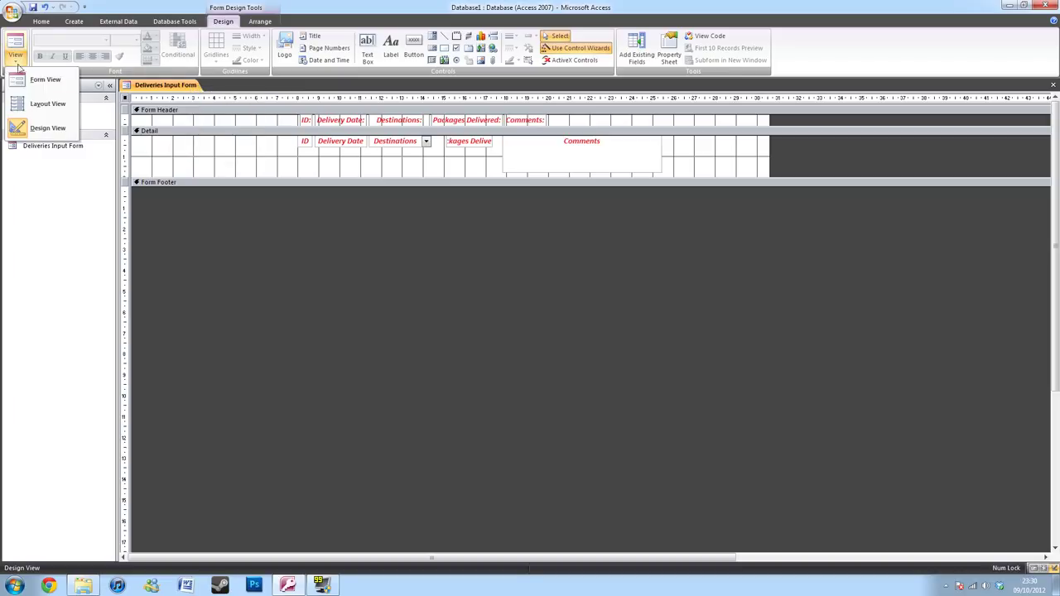
click(42, 79)
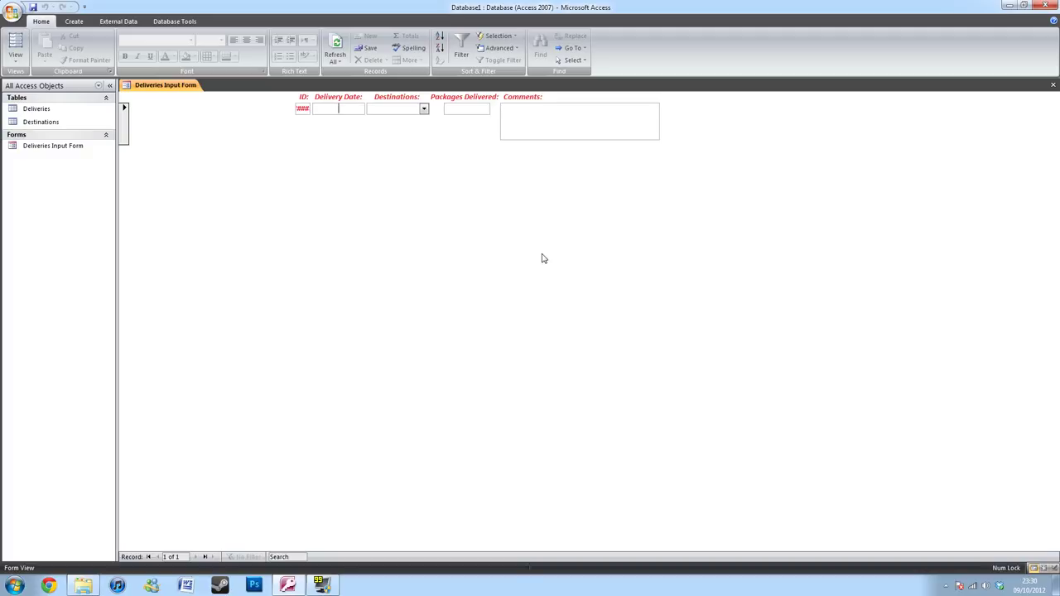
text(19/)
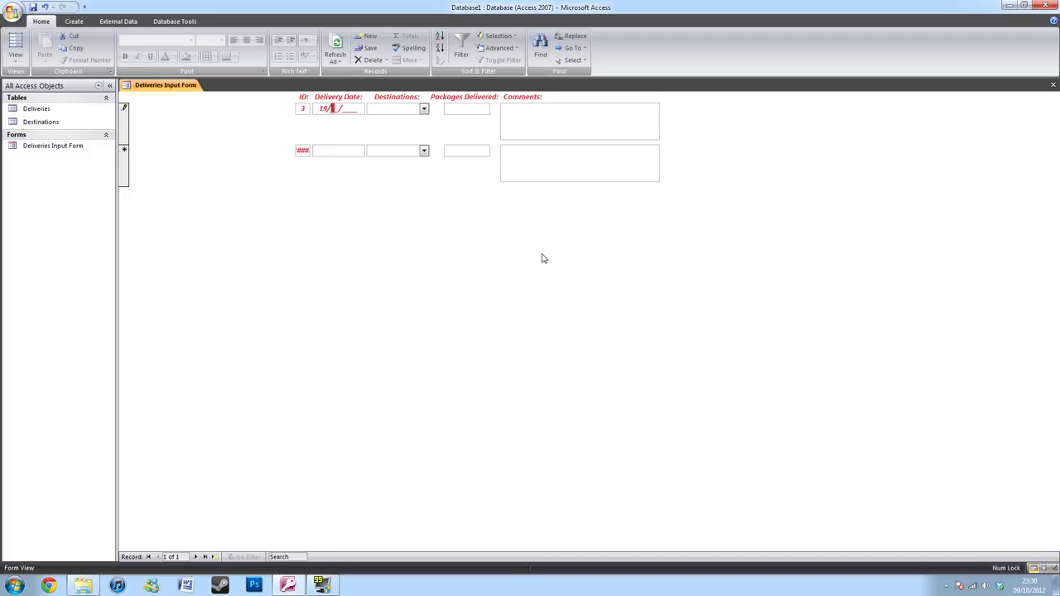
text(11/1999)
text(birm)
key(BackSpace)
key(BackSpace)
key(BackSpace)
key(BackSpace)
key(BackSpace)
click(423, 110)
click(407, 121)
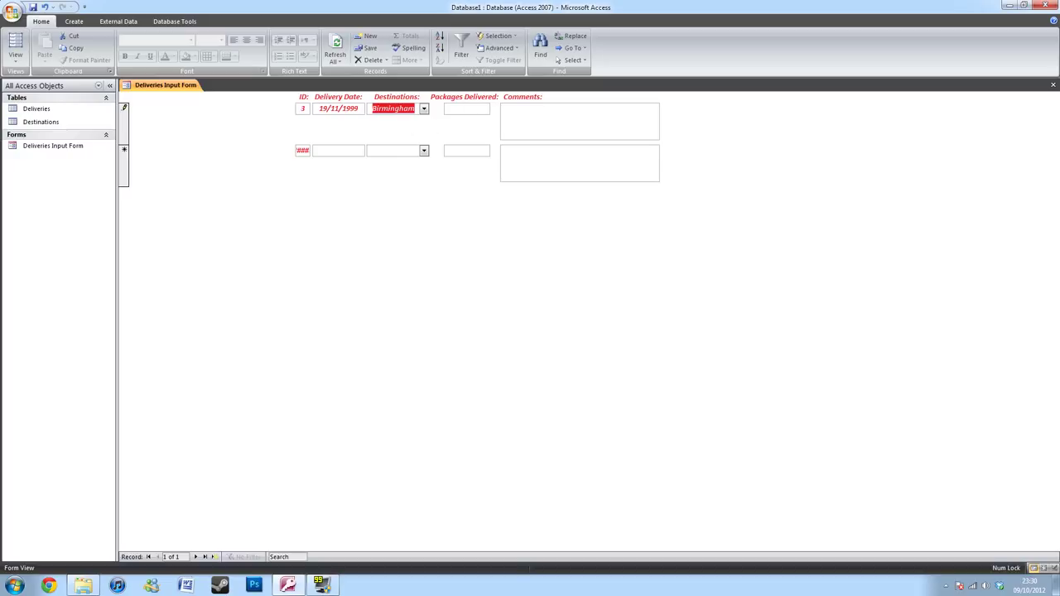
Try entering the text "kgxkvs" as the record's Packages Delivered value, and clear it again
click(467, 109)
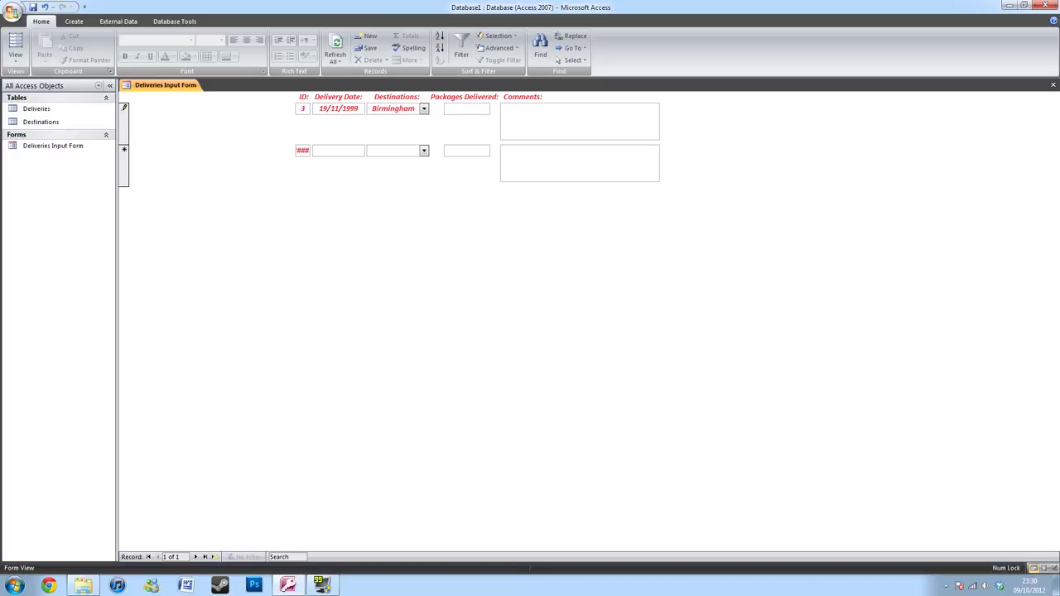
text(kgxkvs)
key(Return)
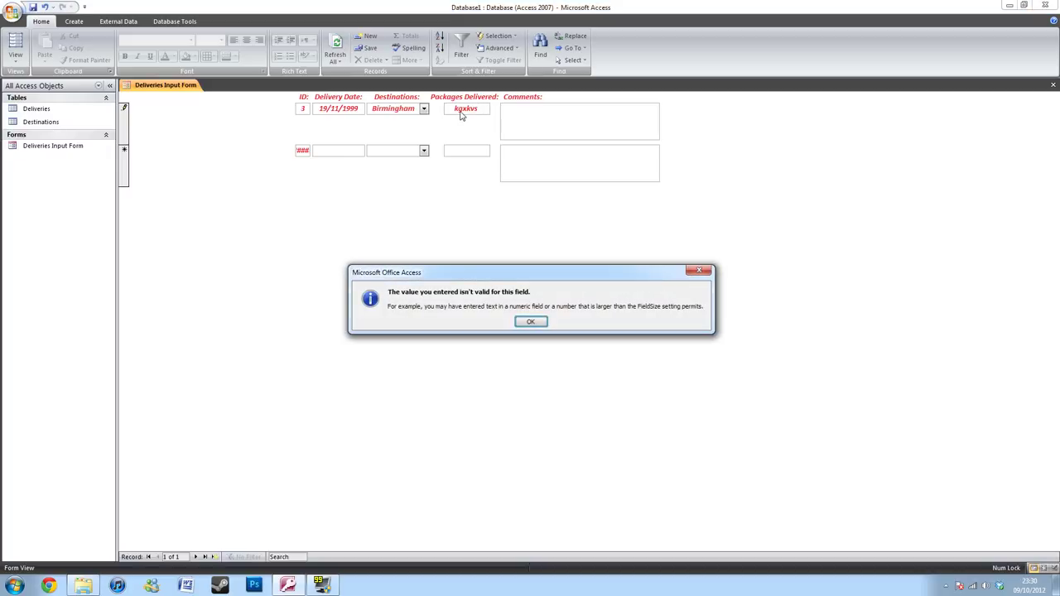
key(Return)
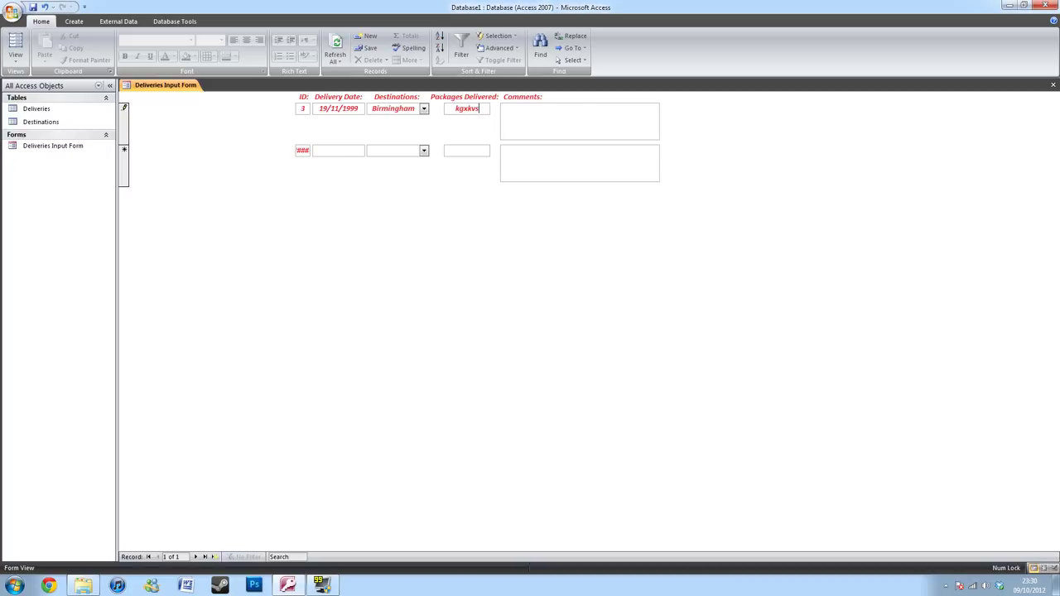
key(BackSpace)
key(BackSpace)
key(BackSpace)
key(BackSpace)
key(BackSpace)
key(BackSpace)
Set Packages Delivered to 62, enter the comment "setg dxgkljh zdsr zdl;d d collected and delivered", and move to the new record row
text(62)
key(Return)
text(setg dxgkljh zdsr zdl;d)
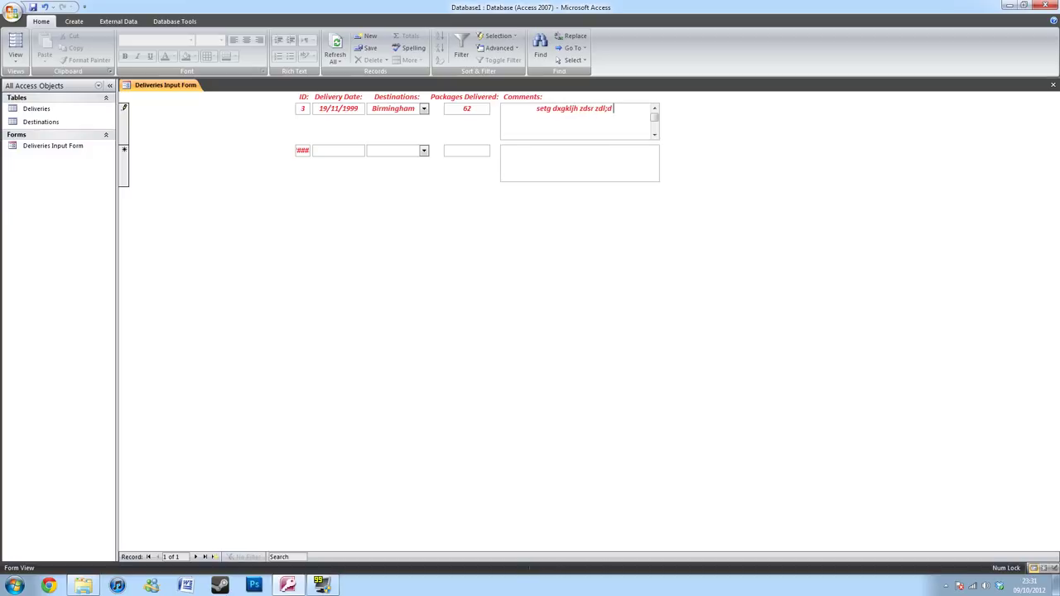
text( d collected and delivered)
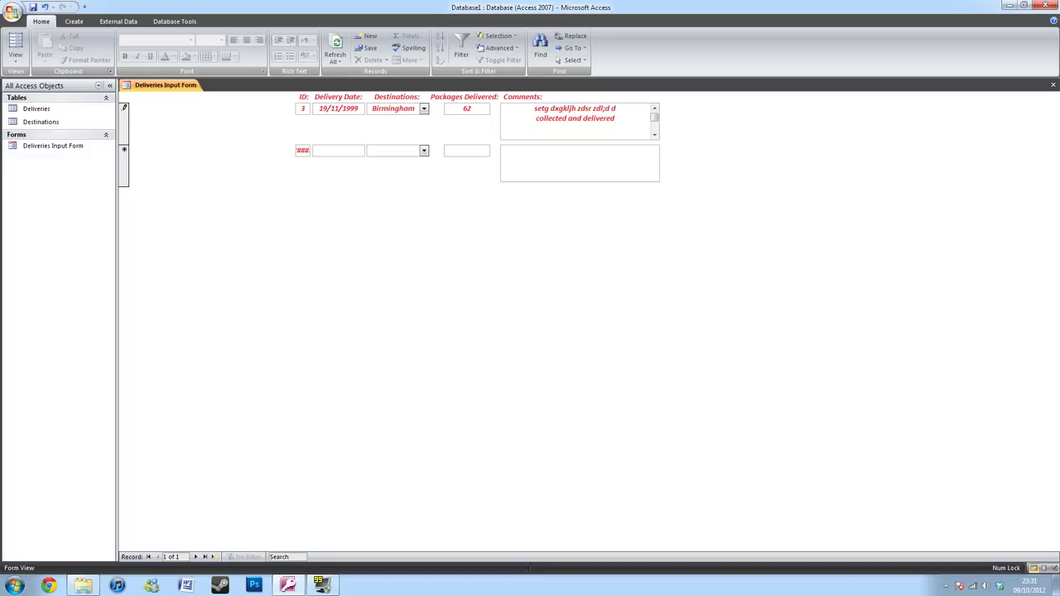
click(325, 150)
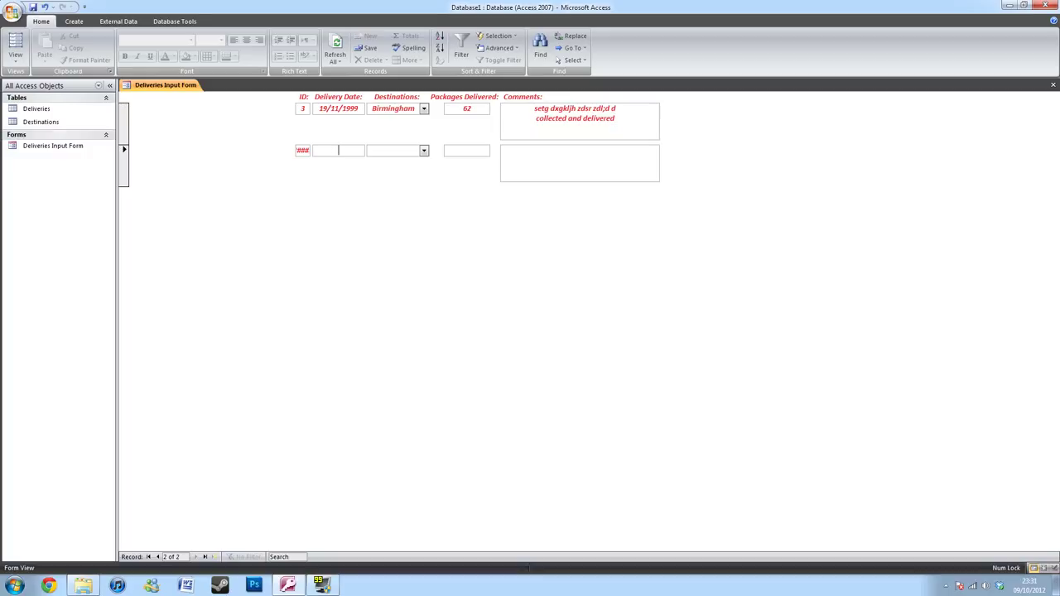